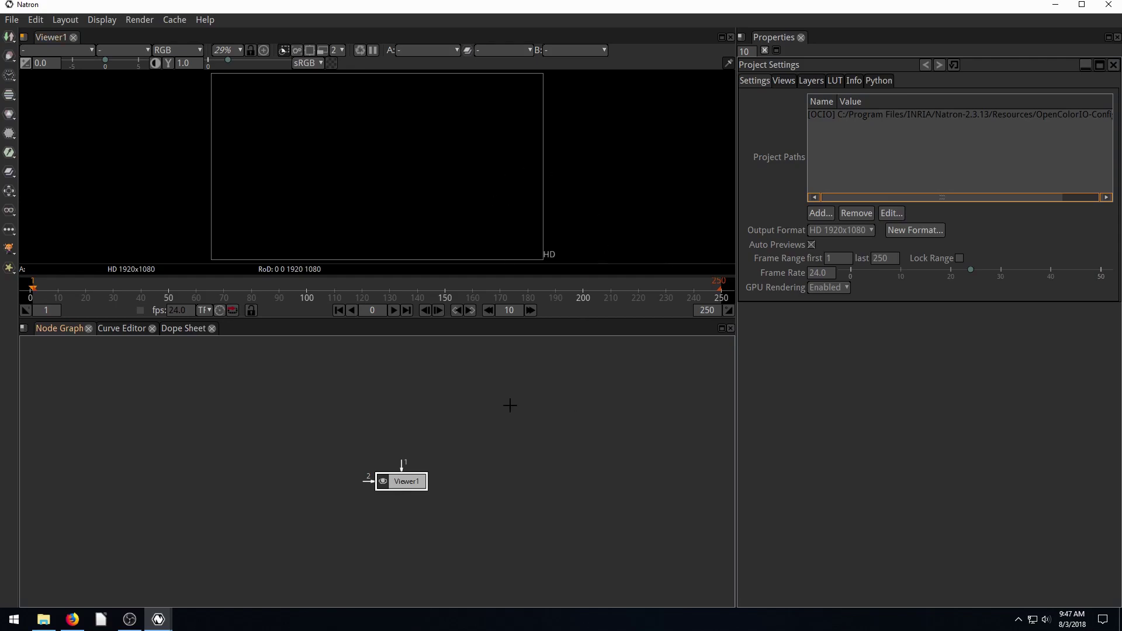
Switch to Firefox, search the web for pixabay and open the Pixabay website.
{"action": "left_click_drag", "start_coordinate": [409, 479], "coordinate": [466, 497]}
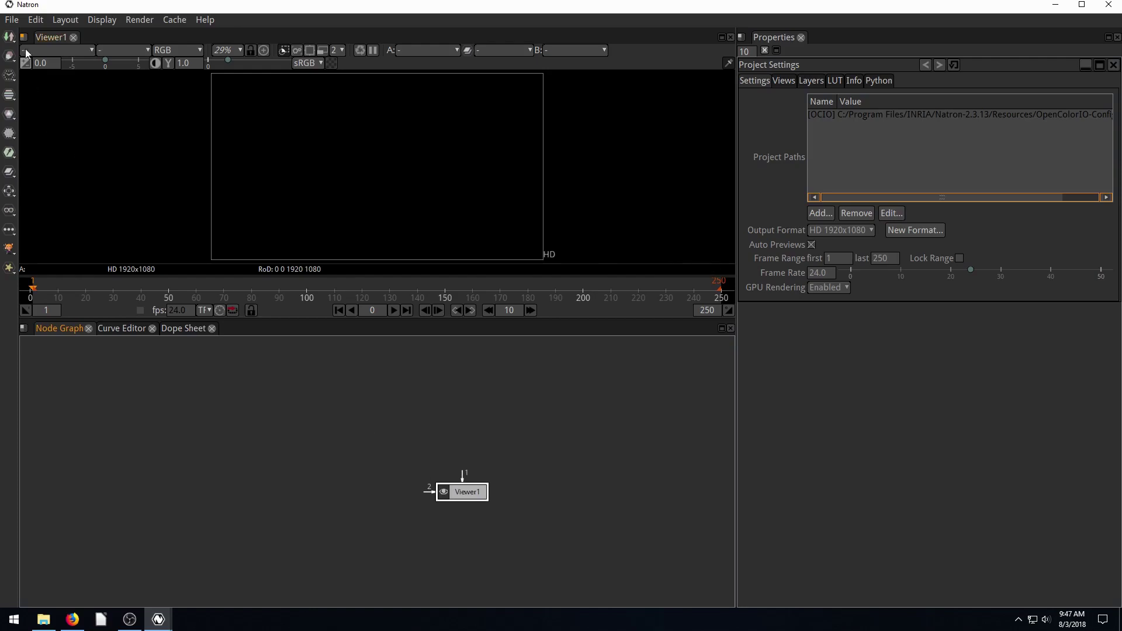
{"action": "left_click", "coordinate": [73, 621]}
{"action": "type", "text": "pixabay"}
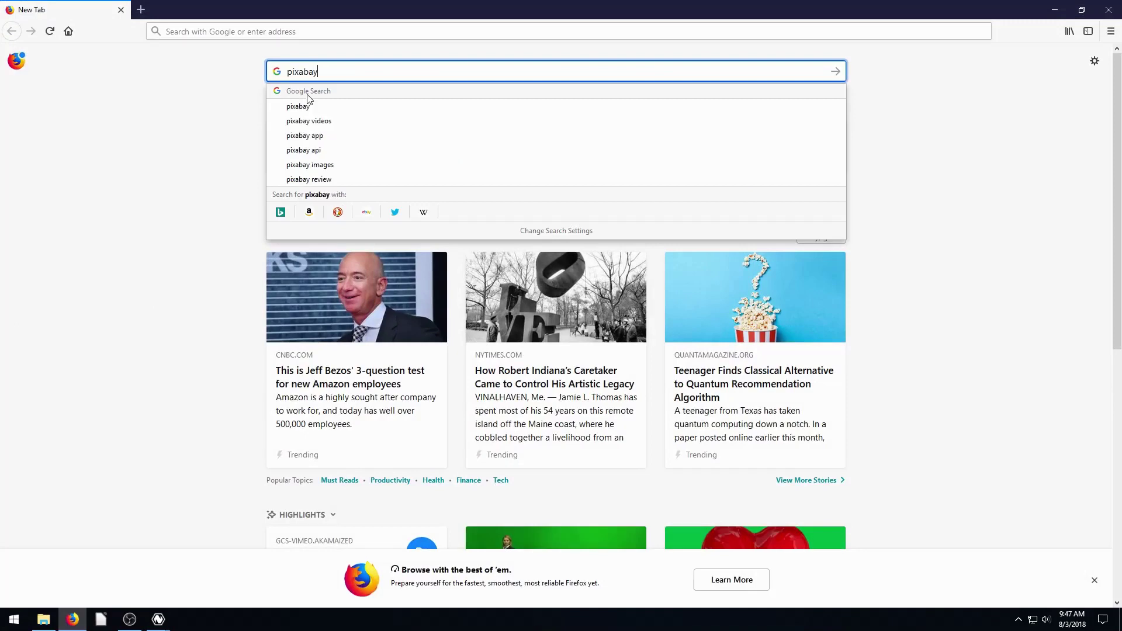
{"action": "key", "text": "Return"}
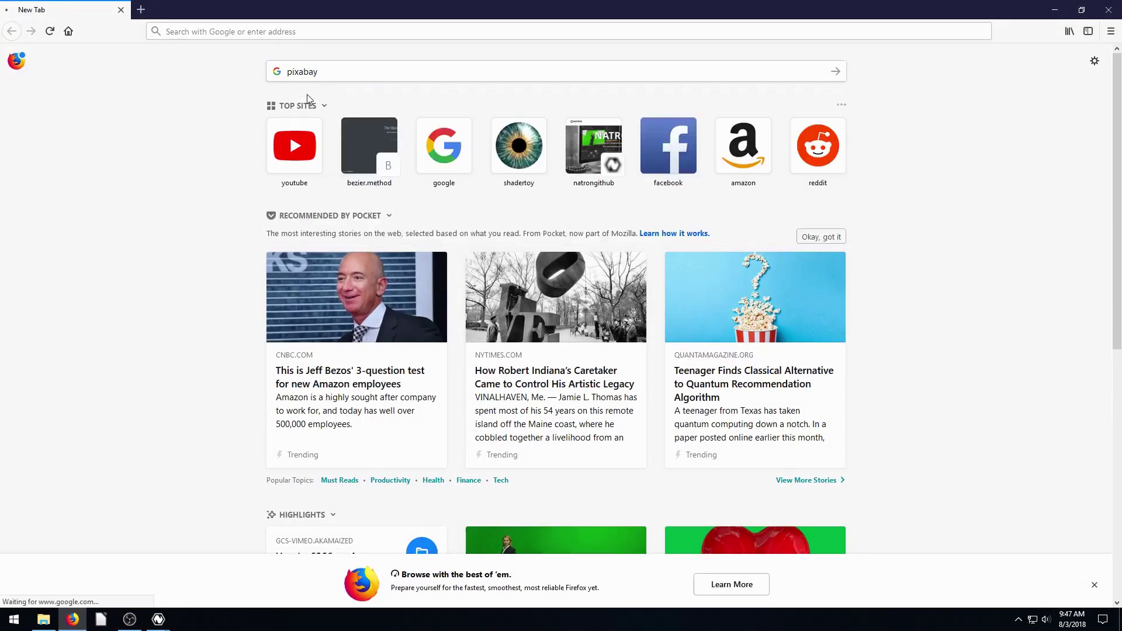
{"action": "left_click", "coordinate": [139, 154]}
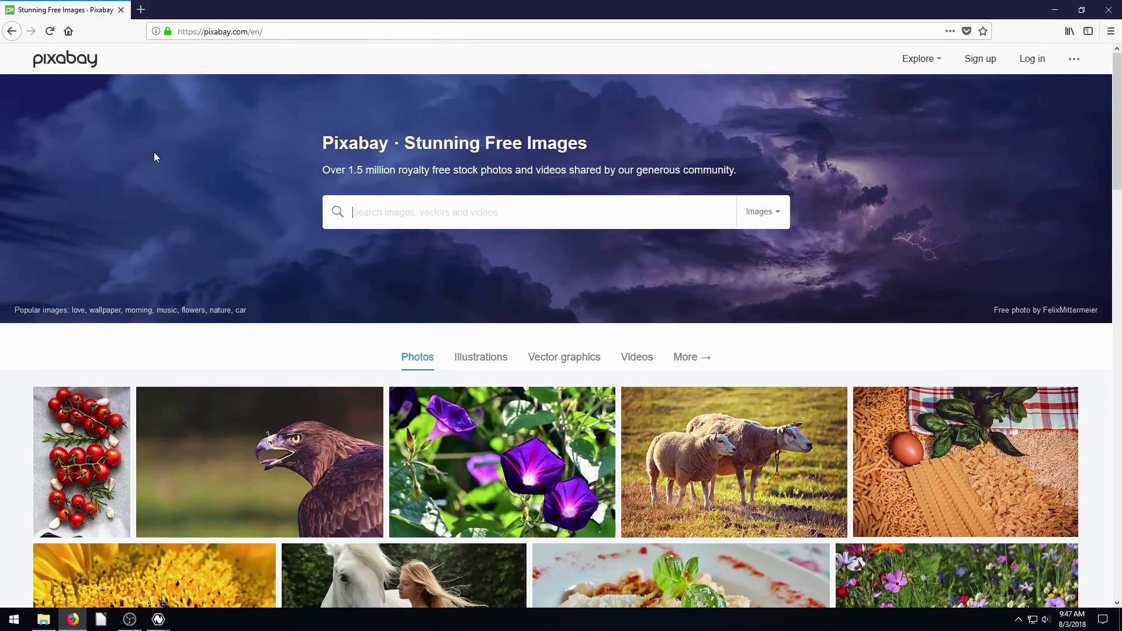
Set the Pixabay search to videos and search for "green screen".
{"action": "left_click", "coordinate": [762, 213]}
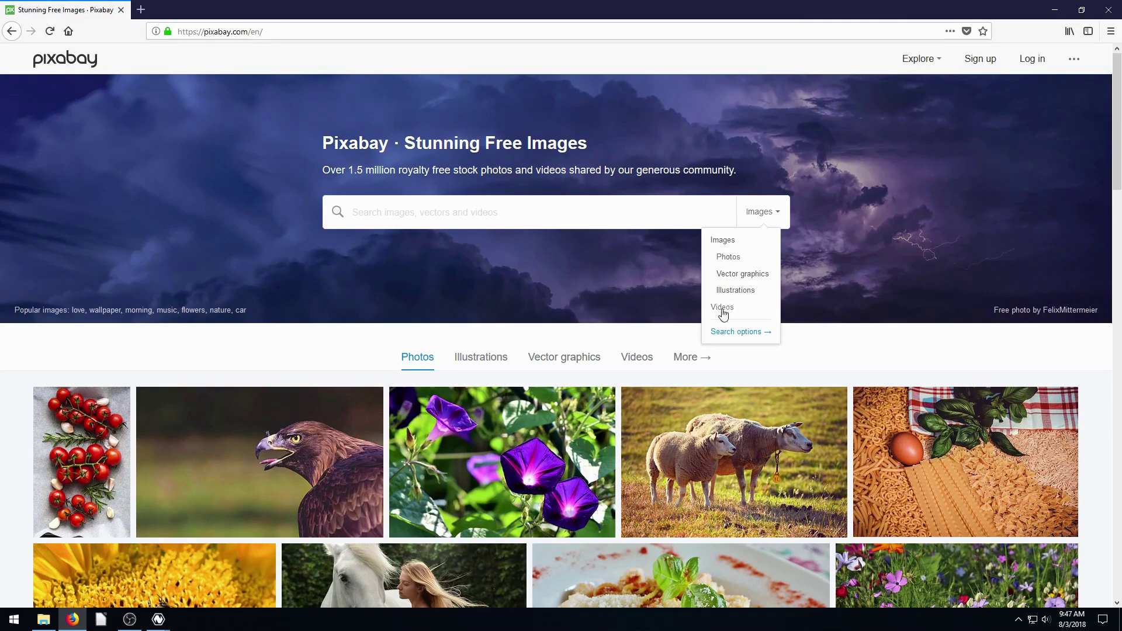
{"action": "left_click", "coordinate": [723, 309]}
{"action": "left_click", "coordinate": [763, 214]}
{"action": "left_click", "coordinate": [724, 240]}
{"action": "left_click", "coordinate": [753, 225]}
{"action": "left_click", "coordinate": [731, 310]}
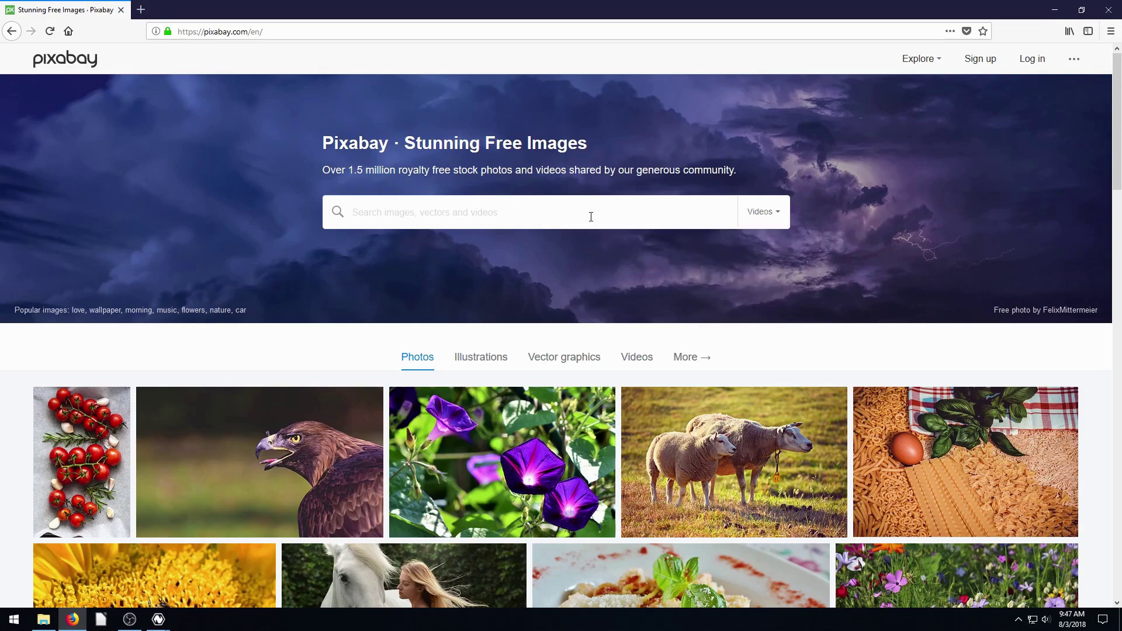
{"action": "type", "text": "green s"}
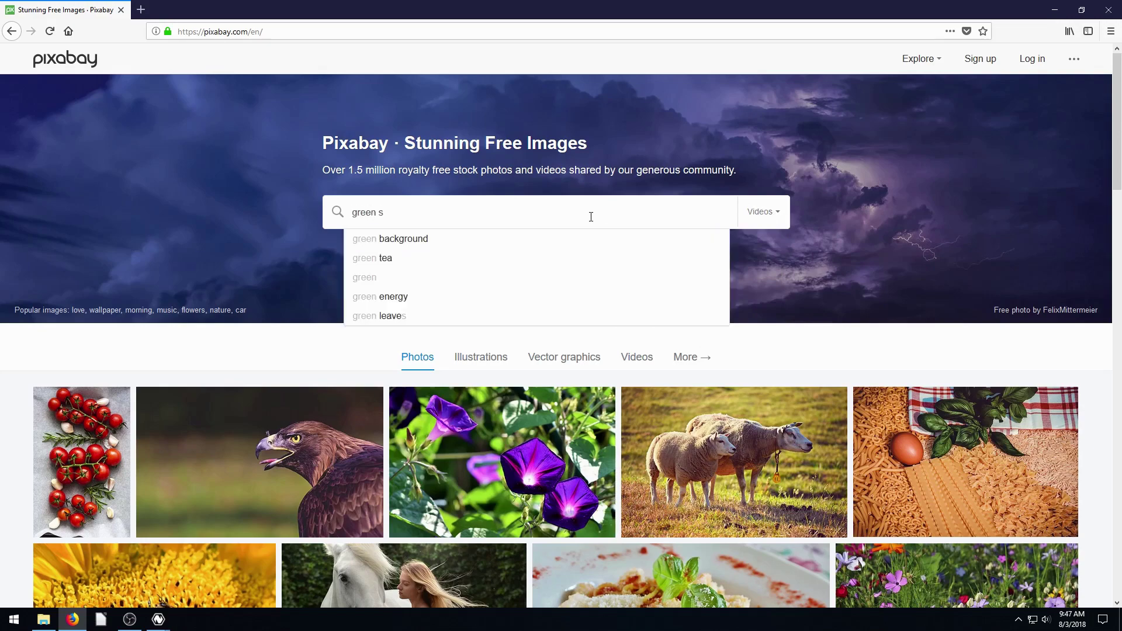
{"action": "type", "text": "creen"}
{"action": "key", "text": "Return"}
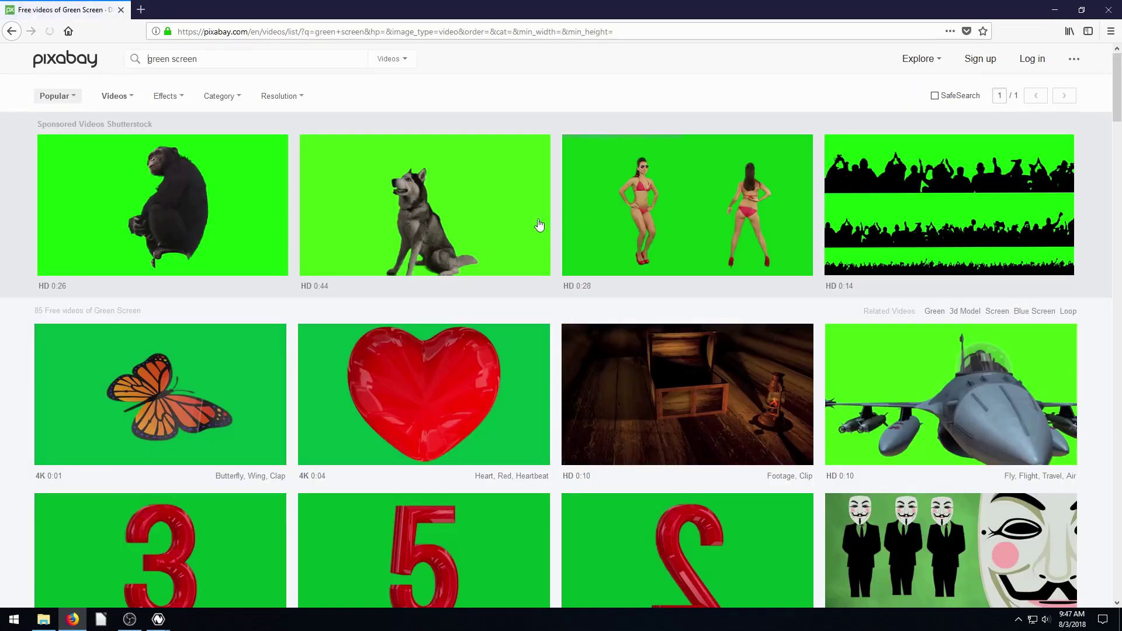
Examine the sponsored Shutterstock results, open the husky dog clip to check its purchase options, and close its page.
{"action": "scroll", "coordinate": [646, 419], "scroll_direction": "down", "scroll_amount": 7}
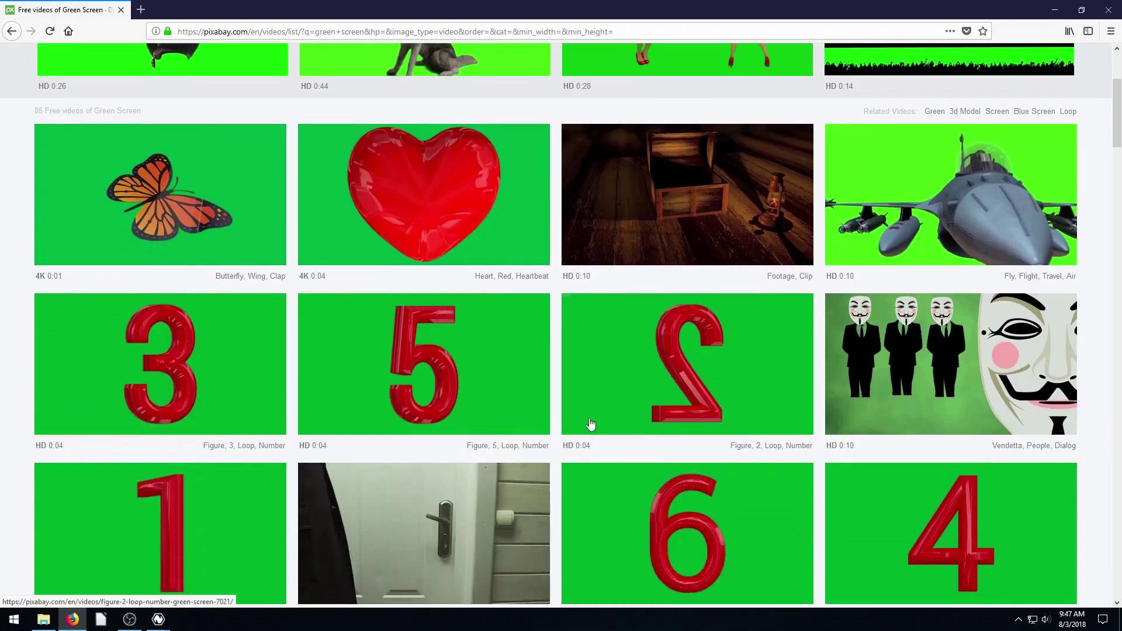
{"action": "scroll", "coordinate": [706, 403], "scroll_direction": "down", "scroll_amount": 7}
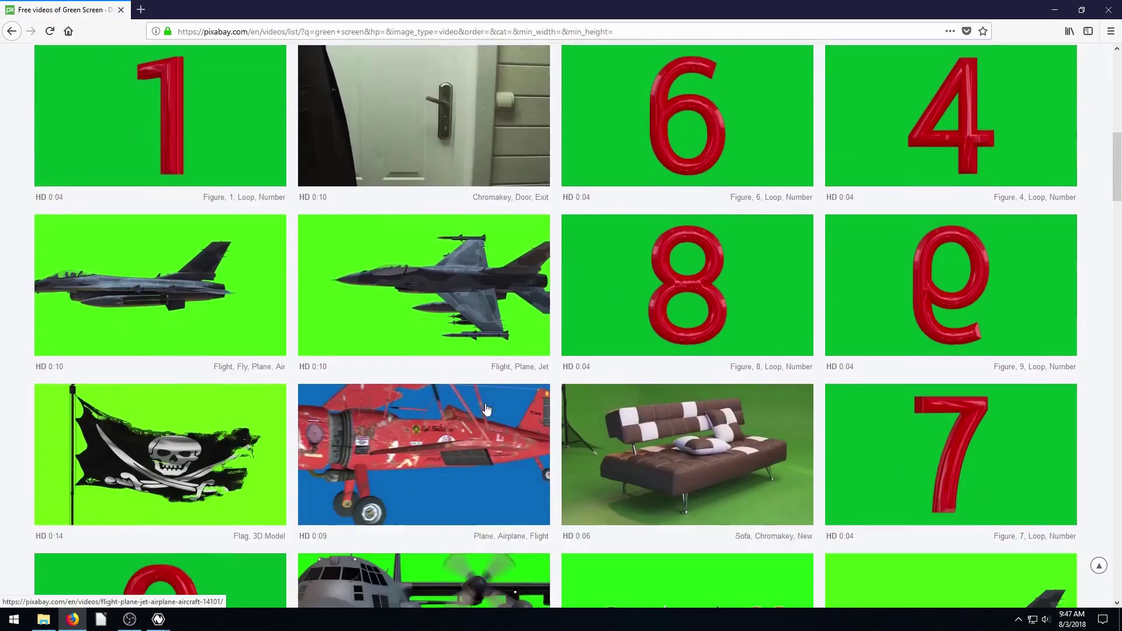
{"action": "scroll", "coordinate": [608, 401], "scroll_direction": "up", "scroll_amount": 13}
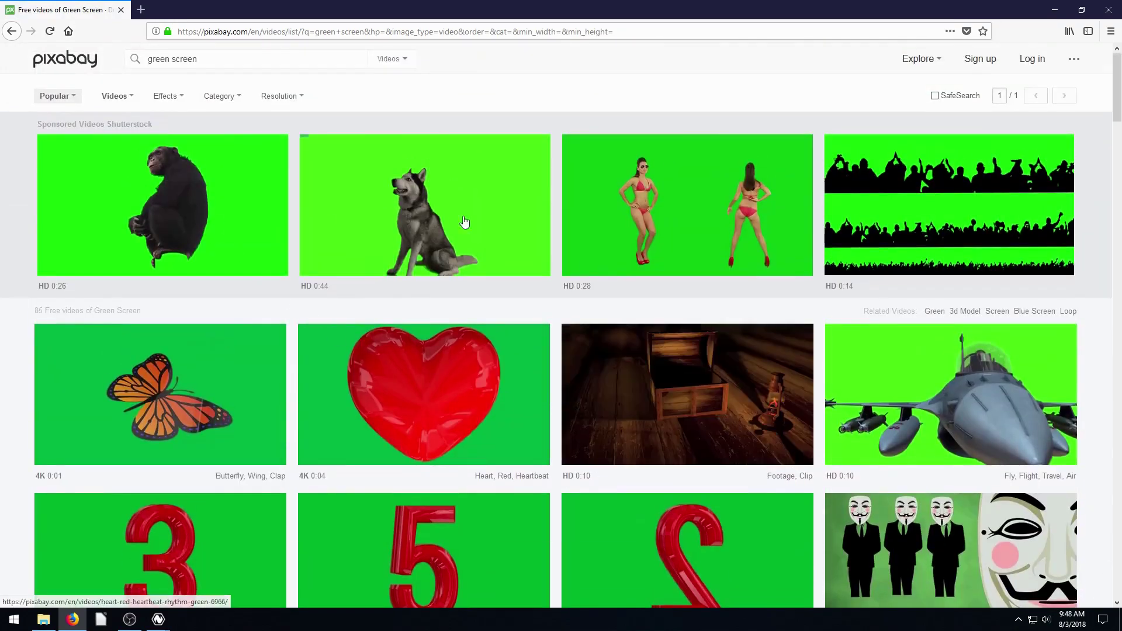
{"action": "left_click_drag", "start_coordinate": [144, 124], "coordinate": [104, 124]}
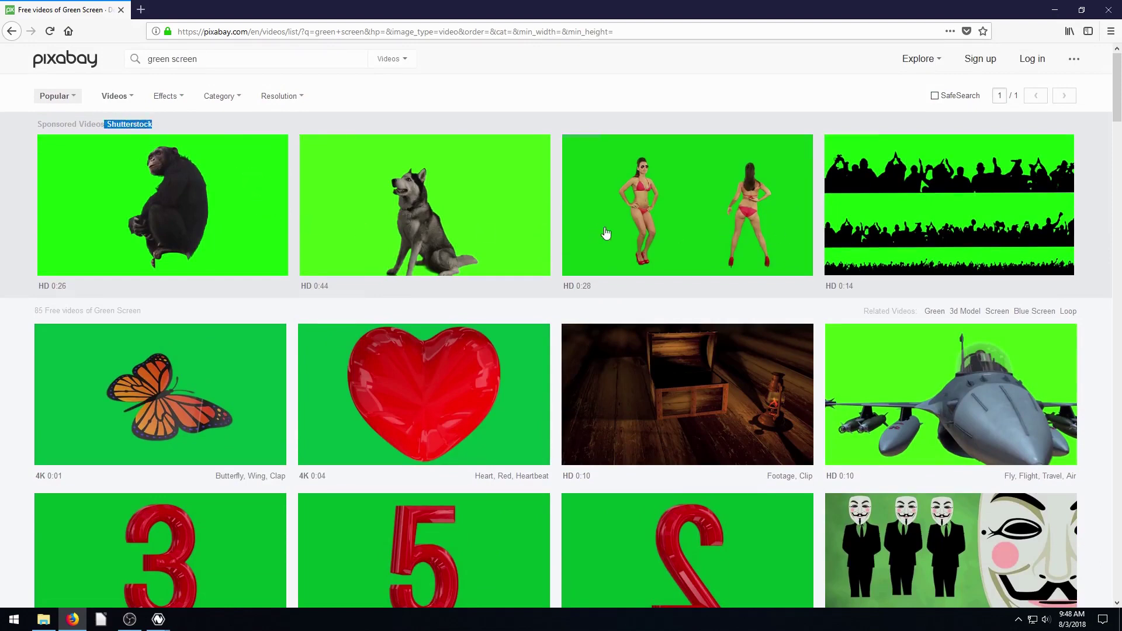
{"action": "left_click", "coordinate": [465, 175]}
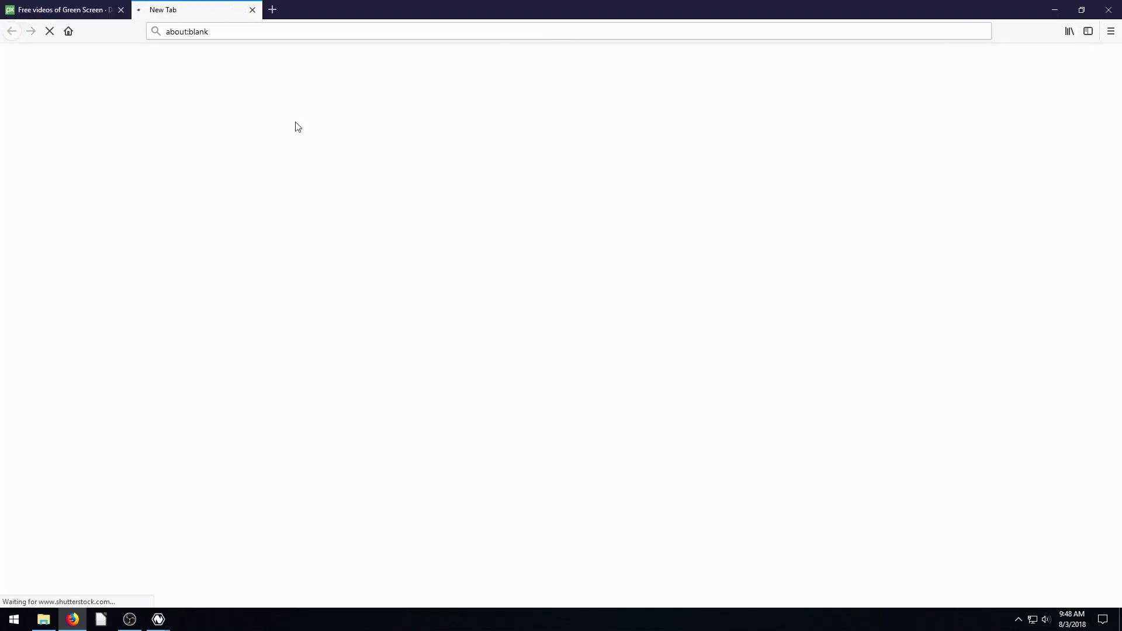
{"action": "left_click", "coordinate": [58, 8]}
{"action": "scroll", "coordinate": [351, 327], "scroll_direction": "down", "scroll_amount": 2}
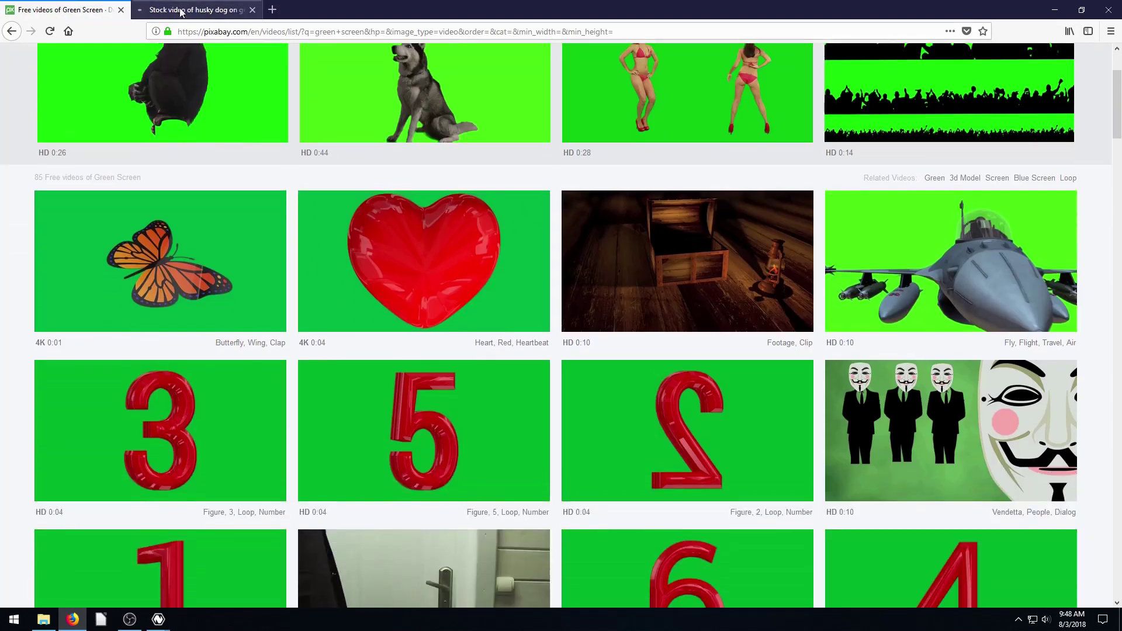
{"action": "left_click", "coordinate": [181, 8]}
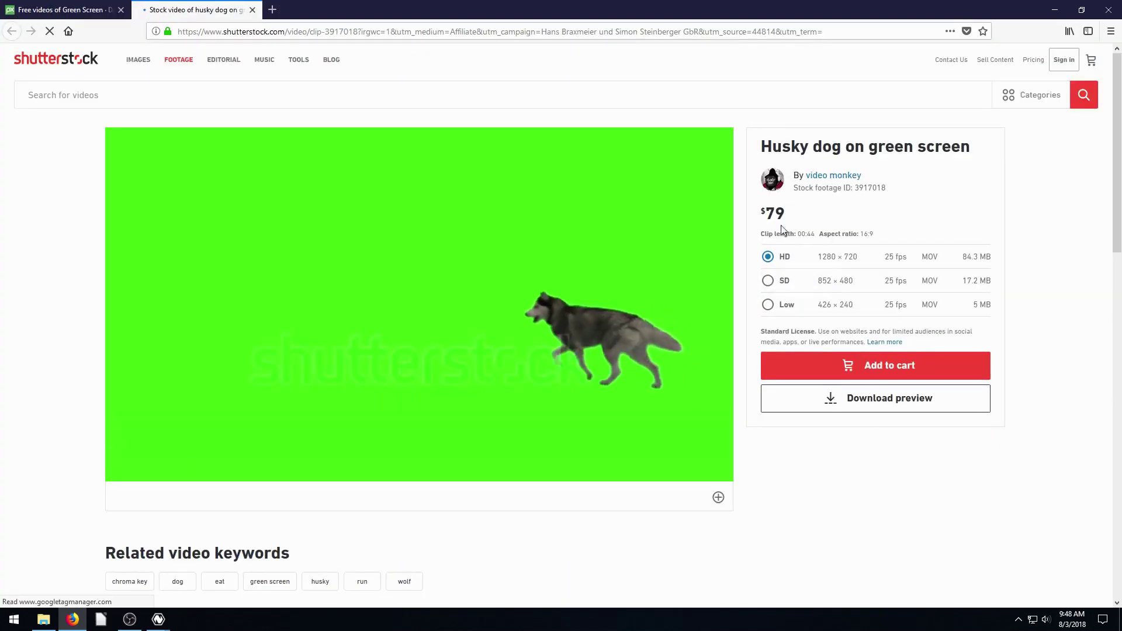
{"action": "left_click", "coordinate": [256, 9]}
Look through the free green screen videos for footage suitable for keying.
{"action": "scroll", "coordinate": [351, 250], "scroll_direction": "down", "scroll_amount": 3}
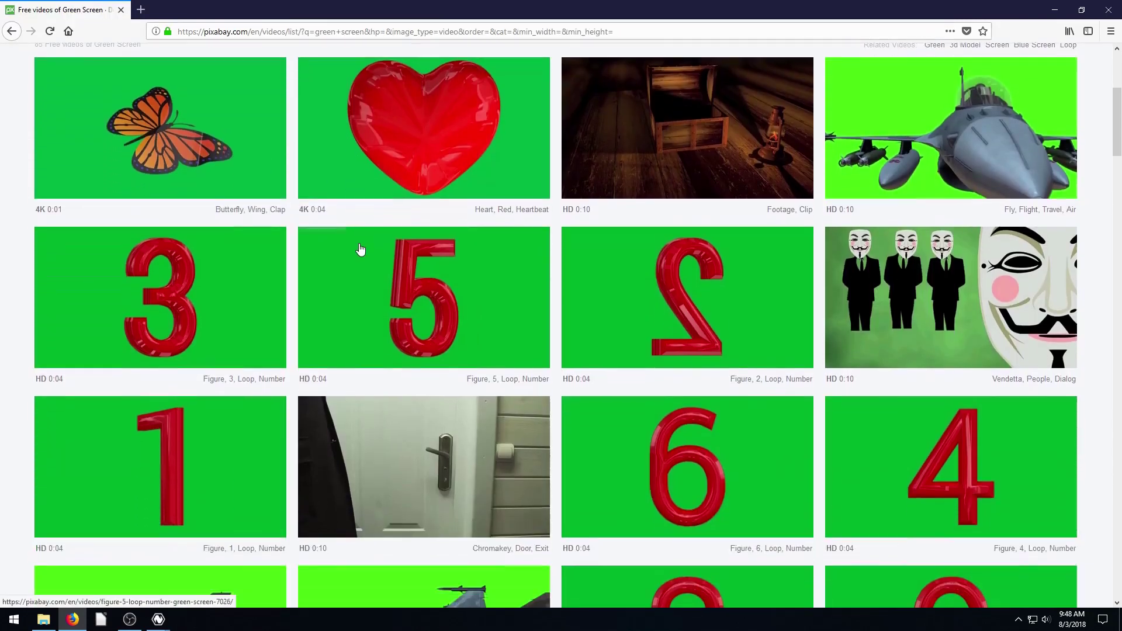
{"action": "scroll", "coordinate": [672, 278], "scroll_direction": "up", "scroll_amount": 1}
{"action": "scroll", "coordinate": [759, 289], "scroll_direction": "down", "scroll_amount": 1}
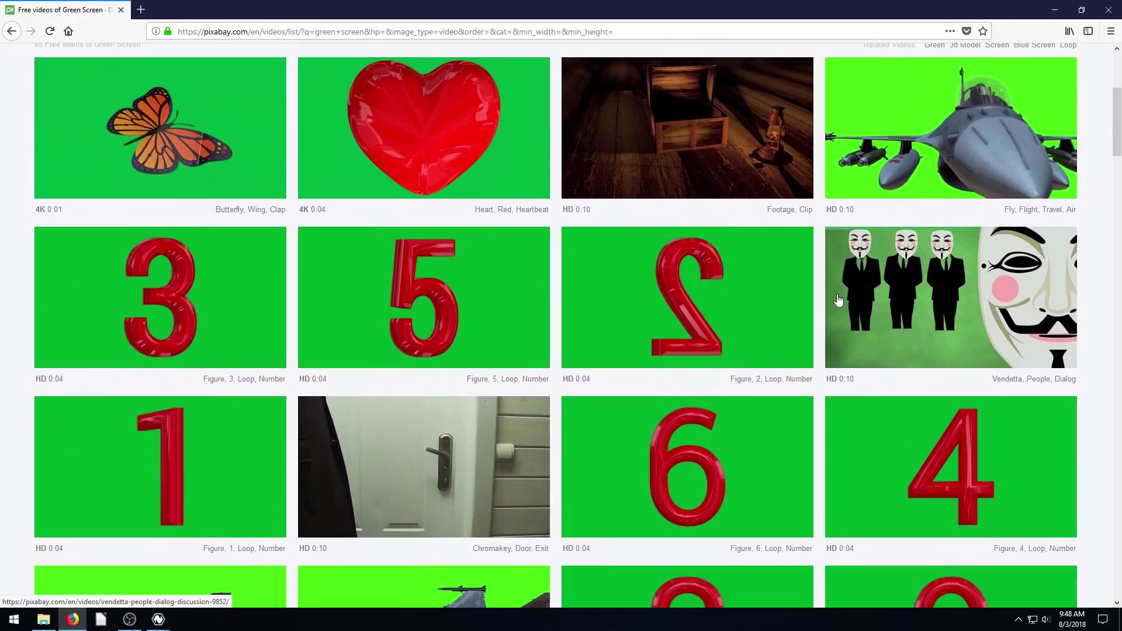
{"action": "scroll", "coordinate": [792, 355], "scroll_direction": "down", "scroll_amount": 6}
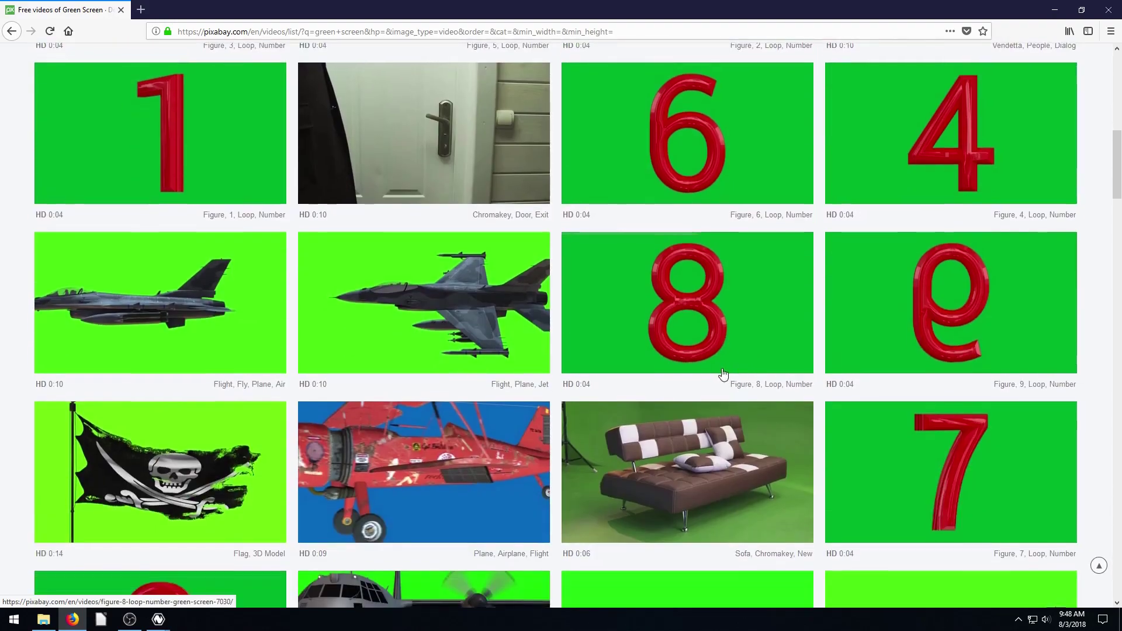
{"action": "scroll", "coordinate": [723, 374], "scroll_direction": "down", "scroll_amount": 10}
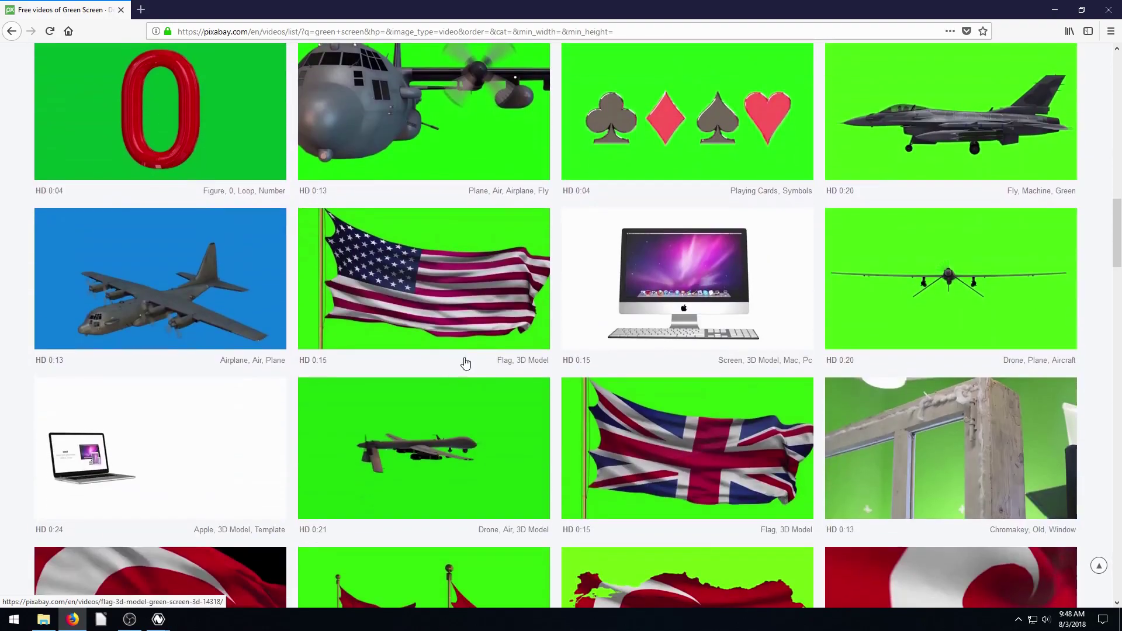
{"action": "scroll", "coordinate": [467, 368], "scroll_direction": "down", "scroll_amount": 10}
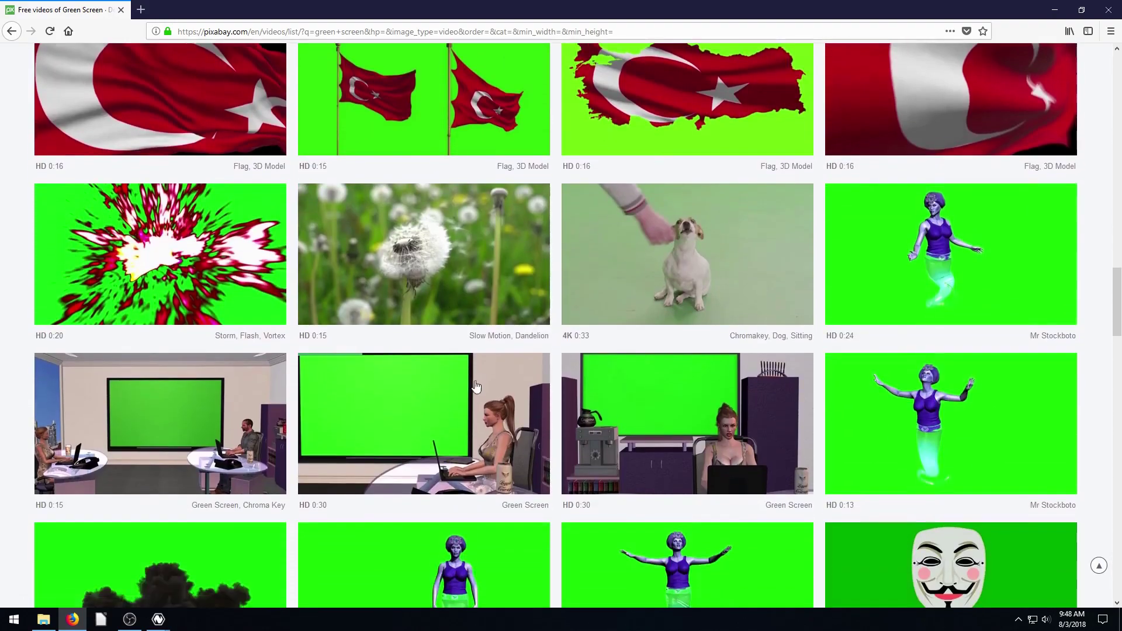
{"action": "scroll", "coordinate": [477, 386], "scroll_direction": "down", "scroll_amount": 8}
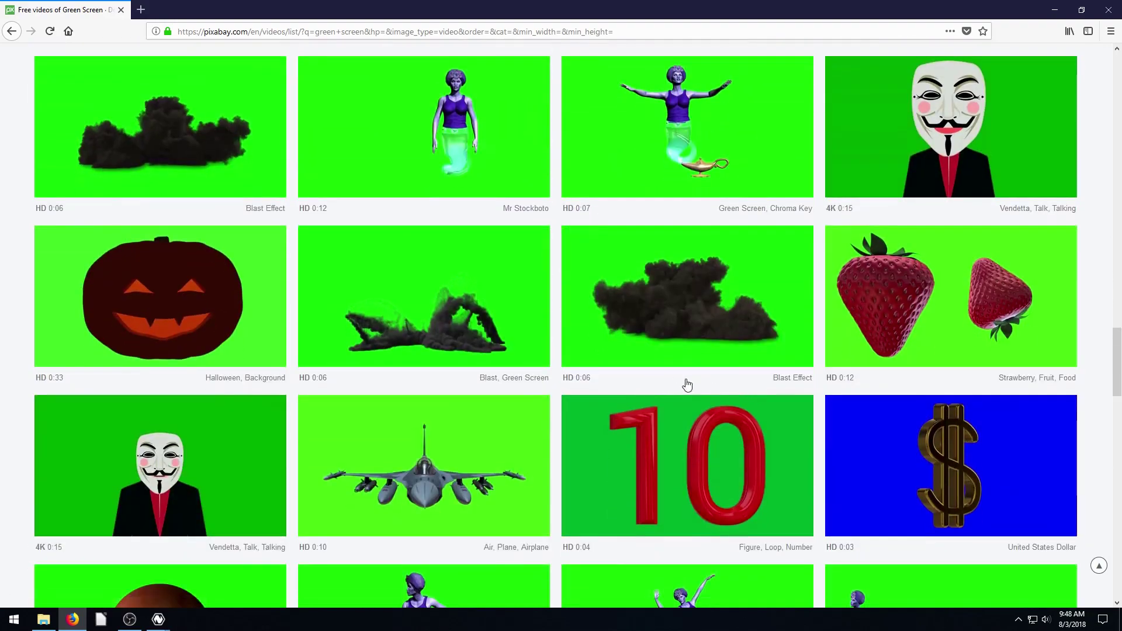
{"action": "scroll", "coordinate": [526, 385], "scroll_direction": "up", "scroll_amount": 20}
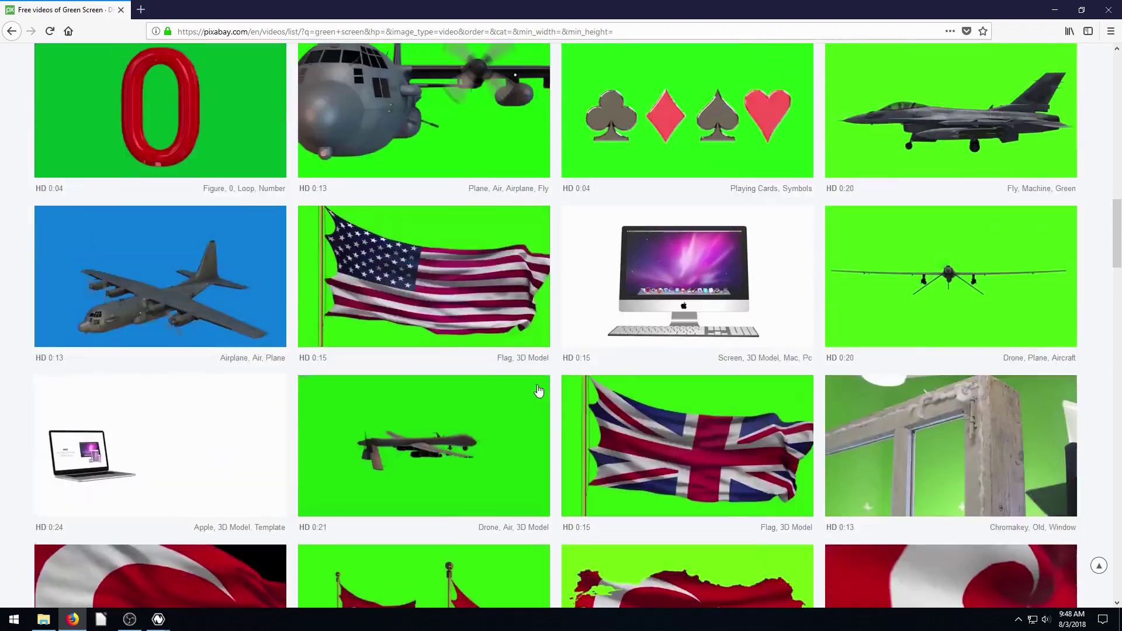
{"action": "scroll", "coordinate": [439, 382], "scroll_direction": "down", "scroll_amount": 3}
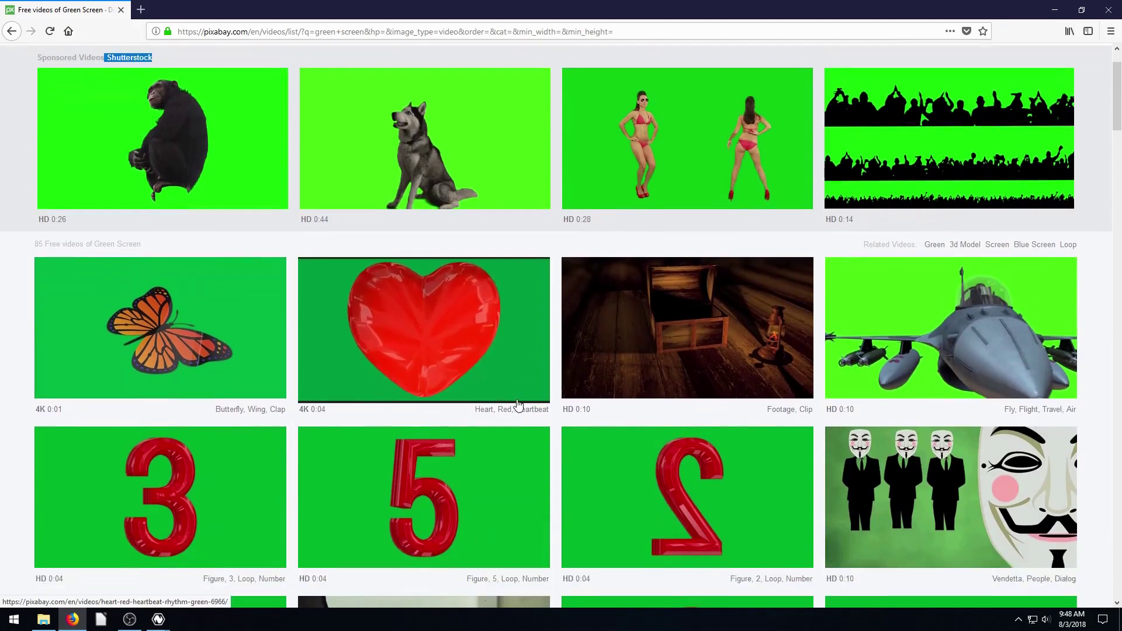
Open the red heartbeat clip, start downloading its 1920×1080 MP4 version, and cancel the save dialog.
{"action": "left_click", "coordinate": [440, 276]}
{"action": "left_click", "coordinate": [785, 286]}
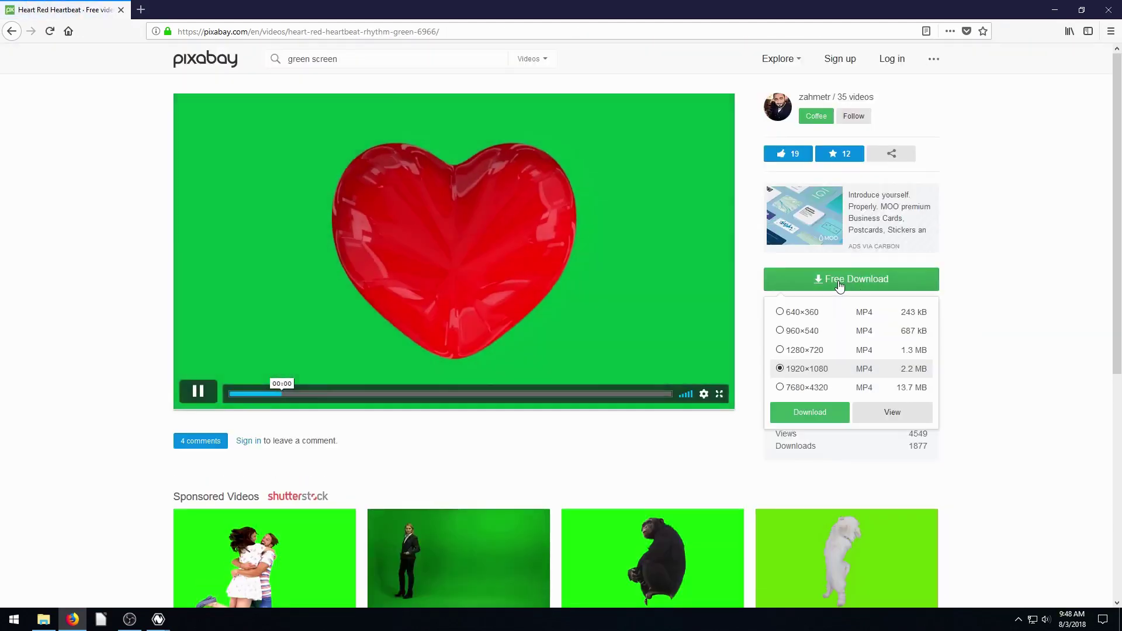
{"action": "left_click", "coordinate": [809, 413]}
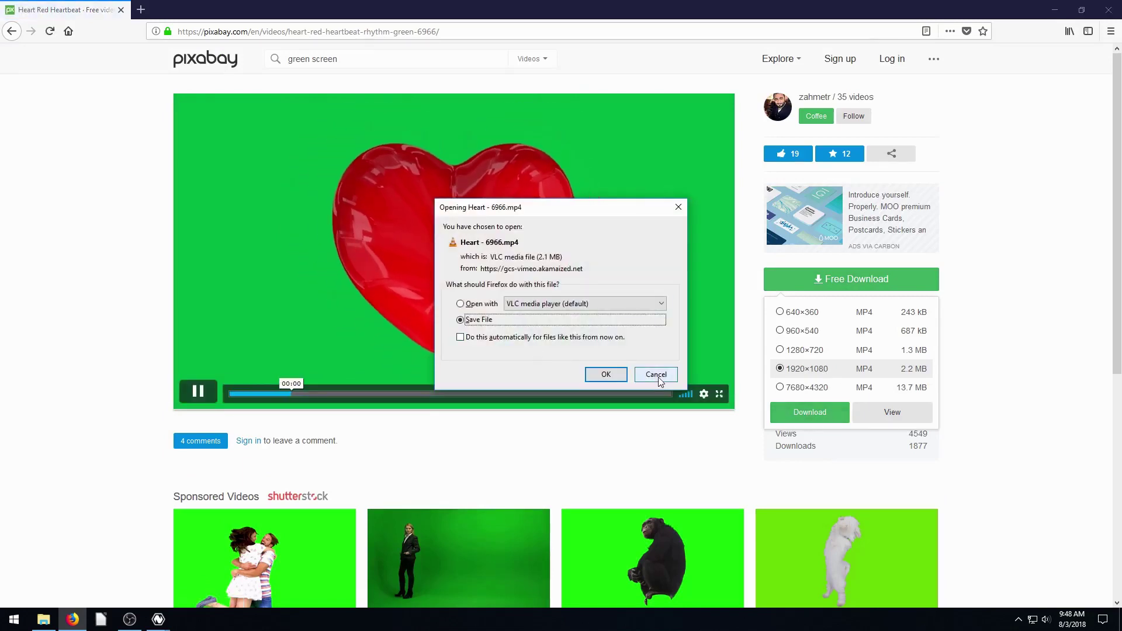
{"action": "left_click", "coordinate": [656, 374]}
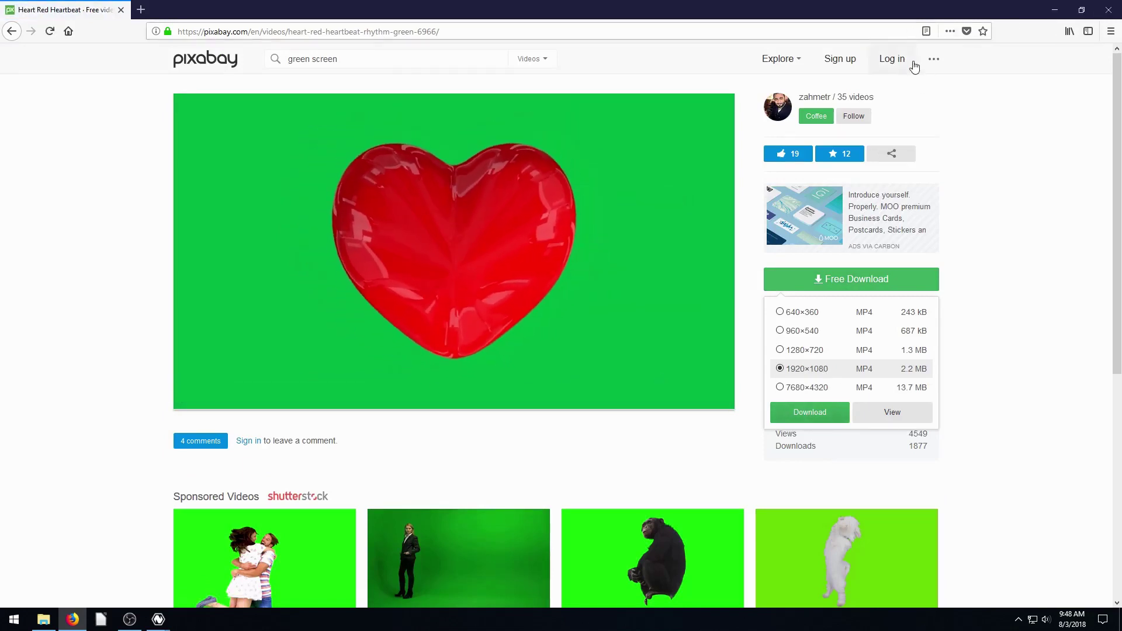
Close the browser, preview the Heart - 6966 video from the Downloads folder, and close the player and folder windows.
{"action": "left_click", "coordinate": [1108, 9]}
{"action": "left_click", "coordinate": [44, 618]}
{"action": "left_click", "coordinate": [401, 179]}
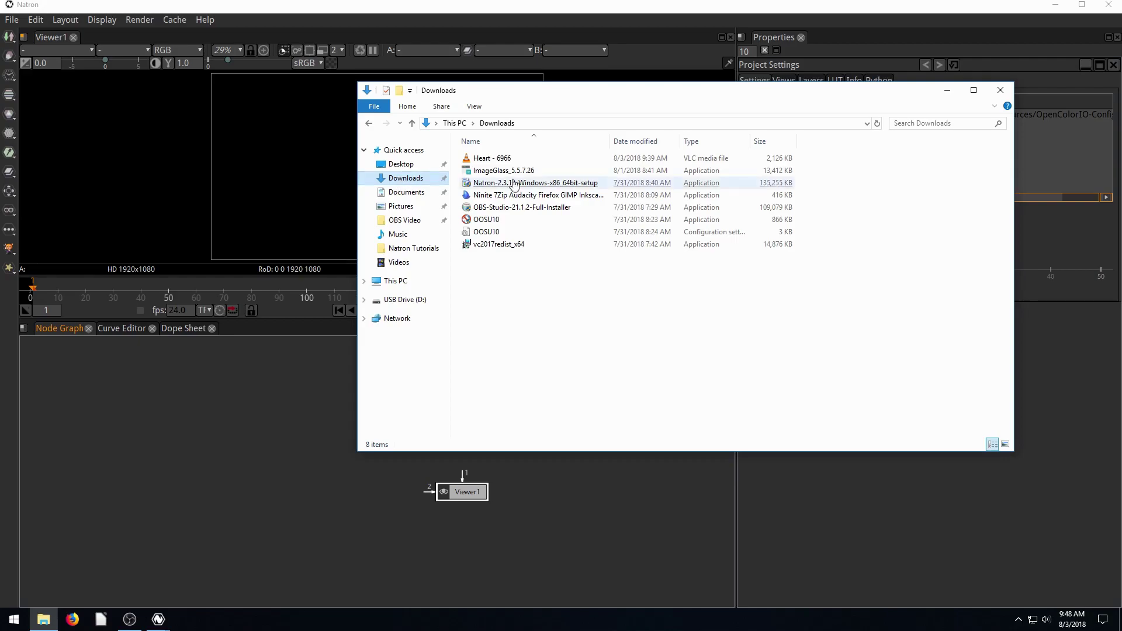
{"action": "double_click", "coordinate": [483, 160]}
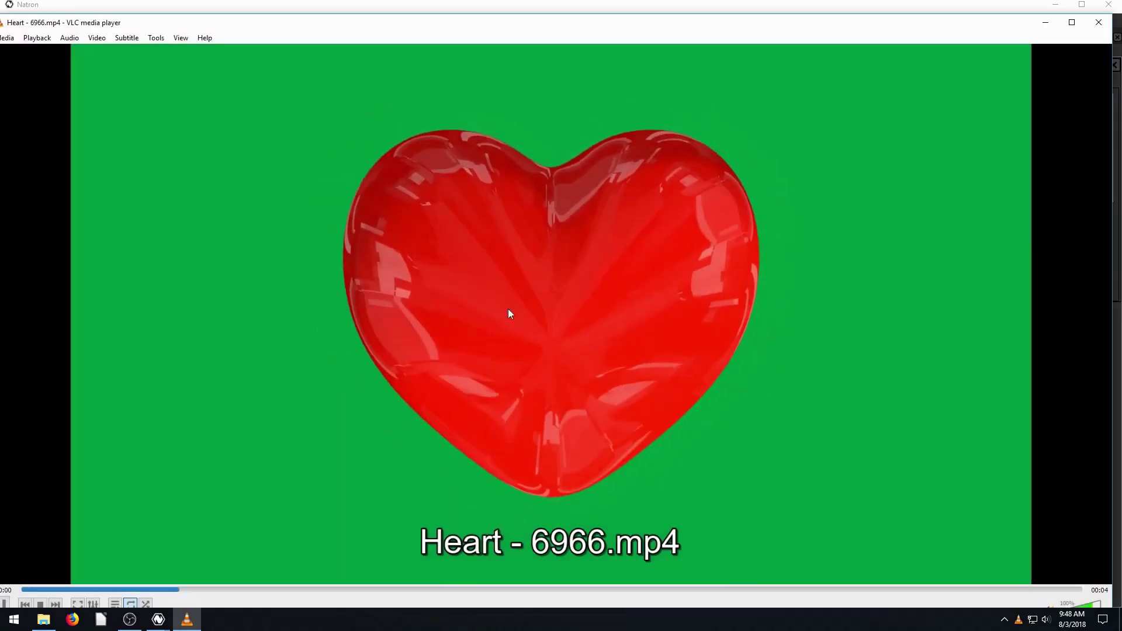
{"action": "left_click", "coordinate": [1097, 22]}
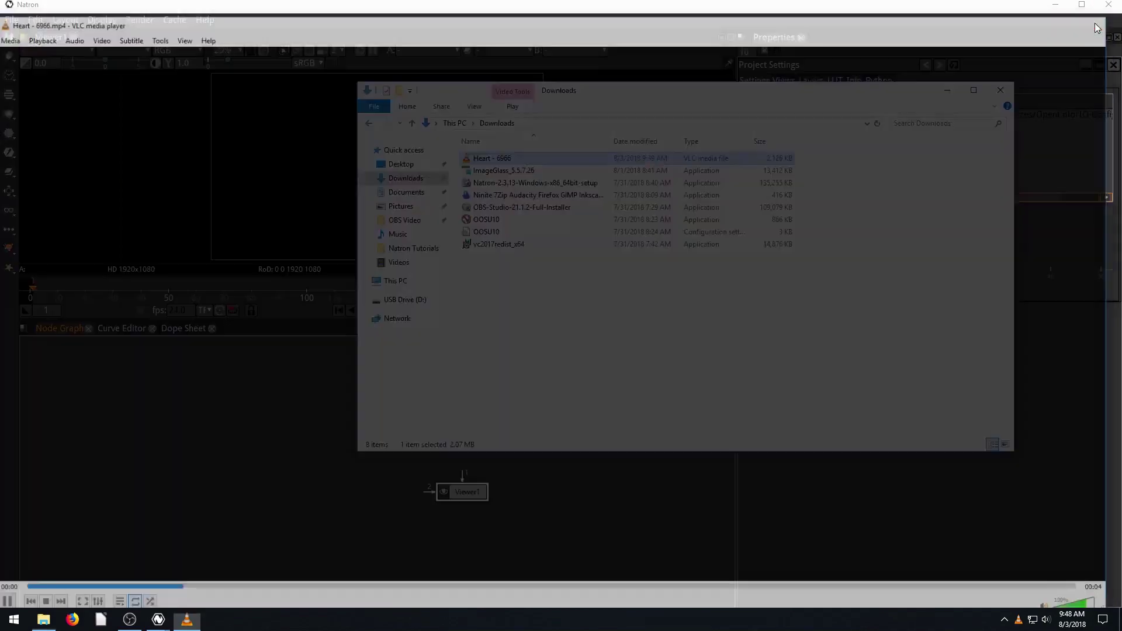
{"action": "left_click", "coordinate": [1001, 91]}
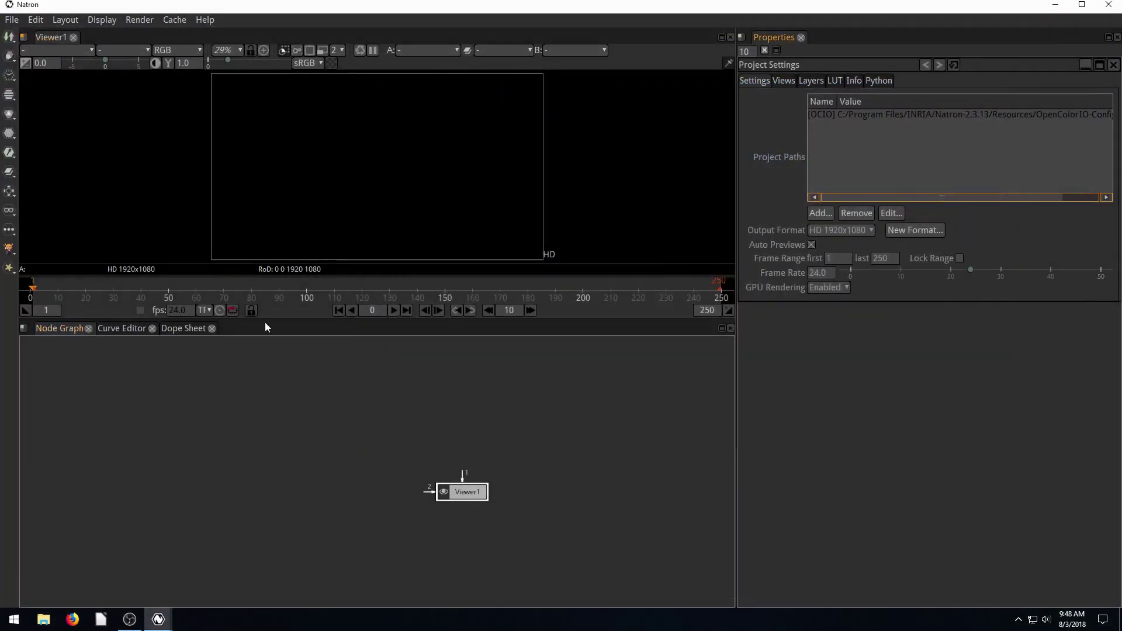
Add a Read node in Natron that loads Heart - 6966.mp4 from the Downloads folder.
{"action": "left_click_drag", "start_coordinate": [460, 491], "coordinate": [453, 494]}
{"action": "left_click", "coordinate": [11, 40]}
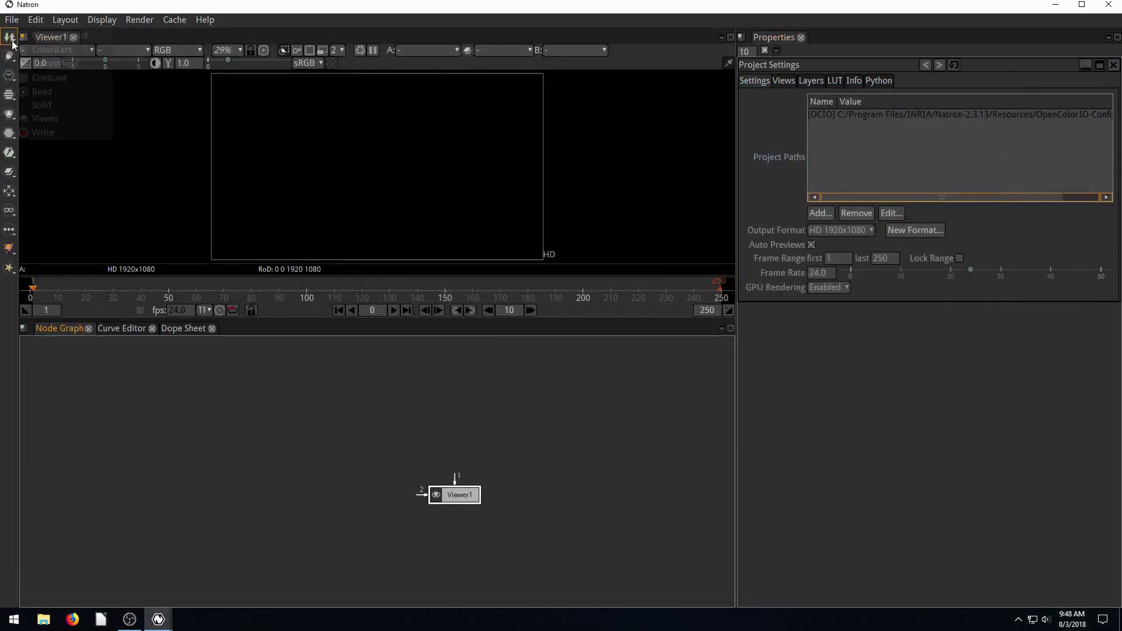
{"action": "left_click", "coordinate": [40, 93]}
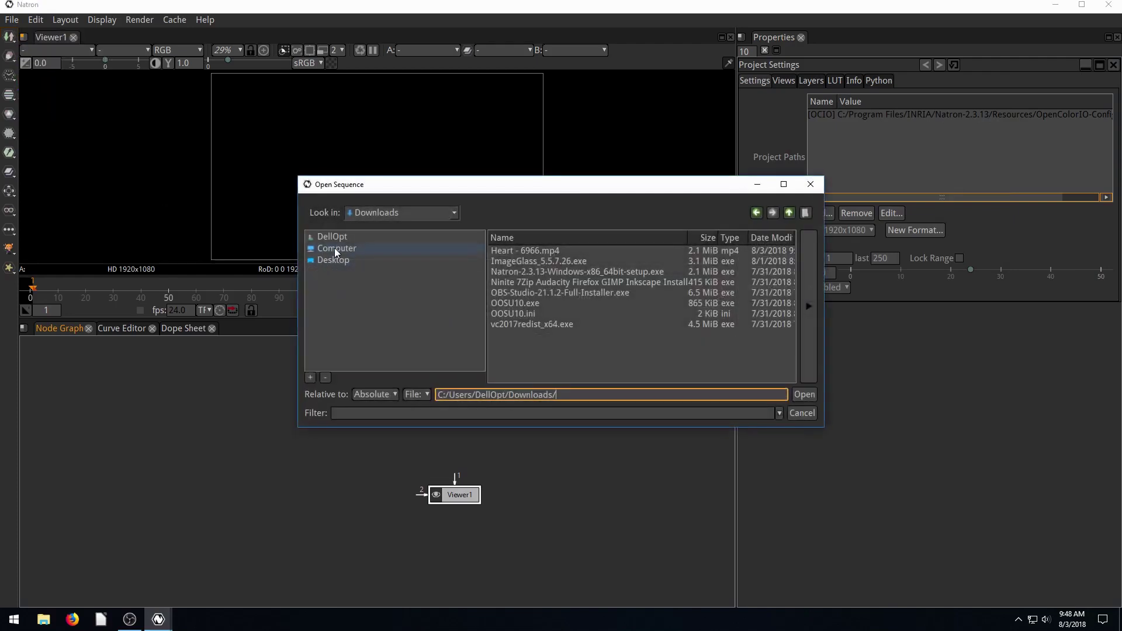
{"action": "left_click", "coordinate": [328, 237]}
{"action": "left_click", "coordinate": [509, 303]}
{"action": "left_click", "coordinate": [506, 315]}
{"action": "double_click", "coordinate": [508, 314]}
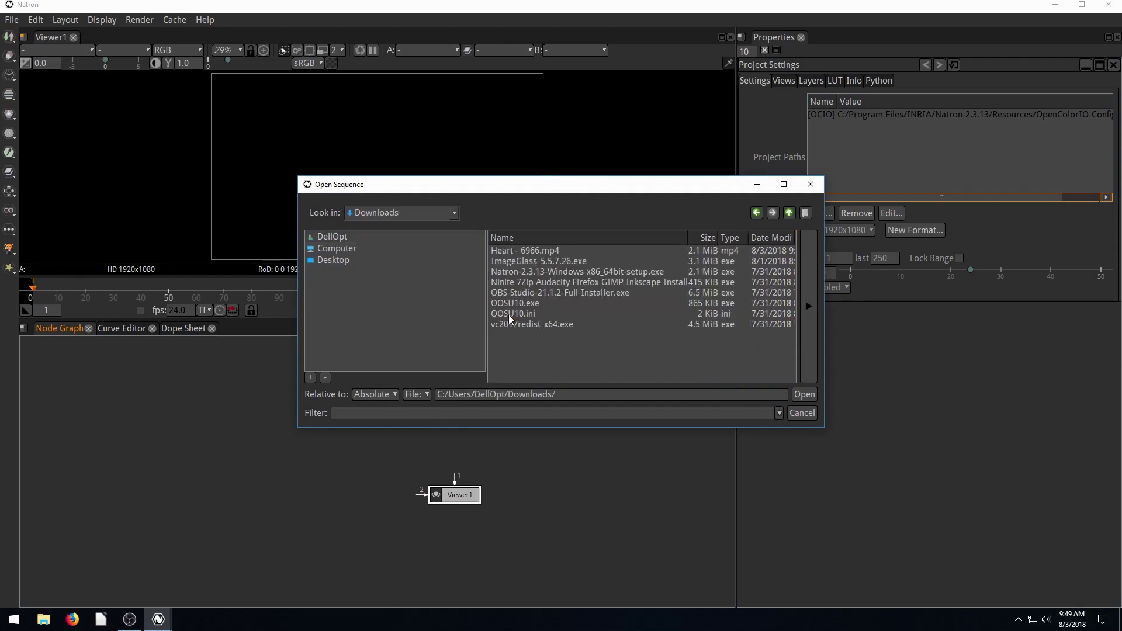
{"action": "left_click", "coordinate": [520, 250]}
{"action": "left_click", "coordinate": [804, 394]}
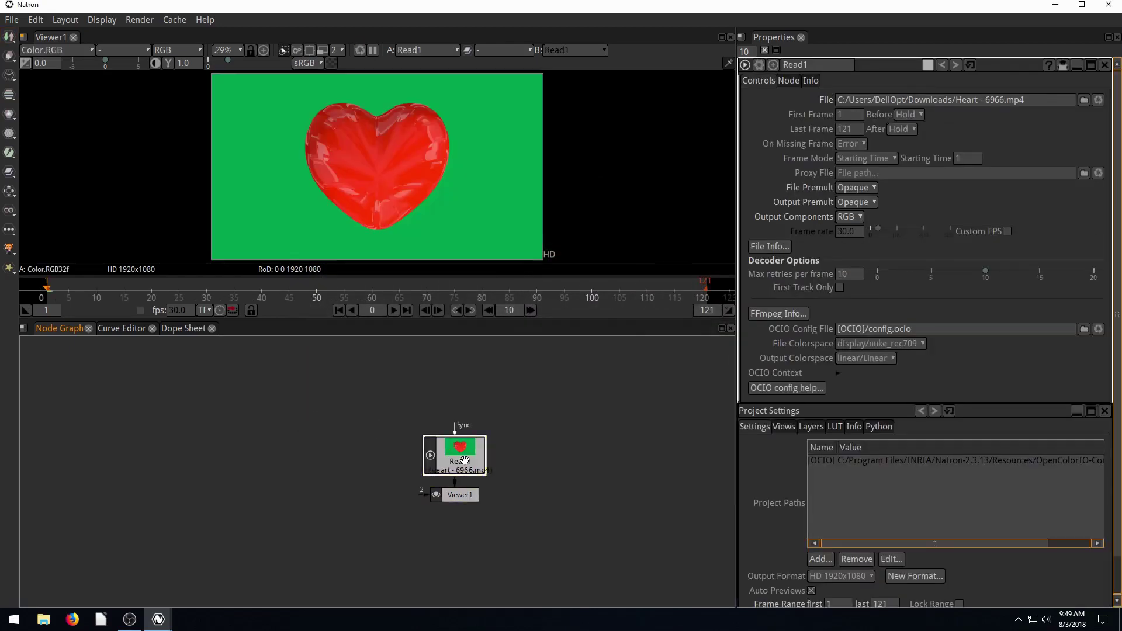
Separate the Read1 node from Viewer1 in the node graph, and play the heart clip and rewind it to the first frame.
{"action": "left_click_drag", "start_coordinate": [461, 452], "coordinate": [271, 431]}
{"action": "left_click_drag", "start_coordinate": [459, 495], "coordinate": [467, 503]}
{"action": "left_click", "coordinate": [393, 310]}
{"action": "left_click", "coordinate": [394, 310]}
{"action": "left_click", "coordinate": [338, 310]}
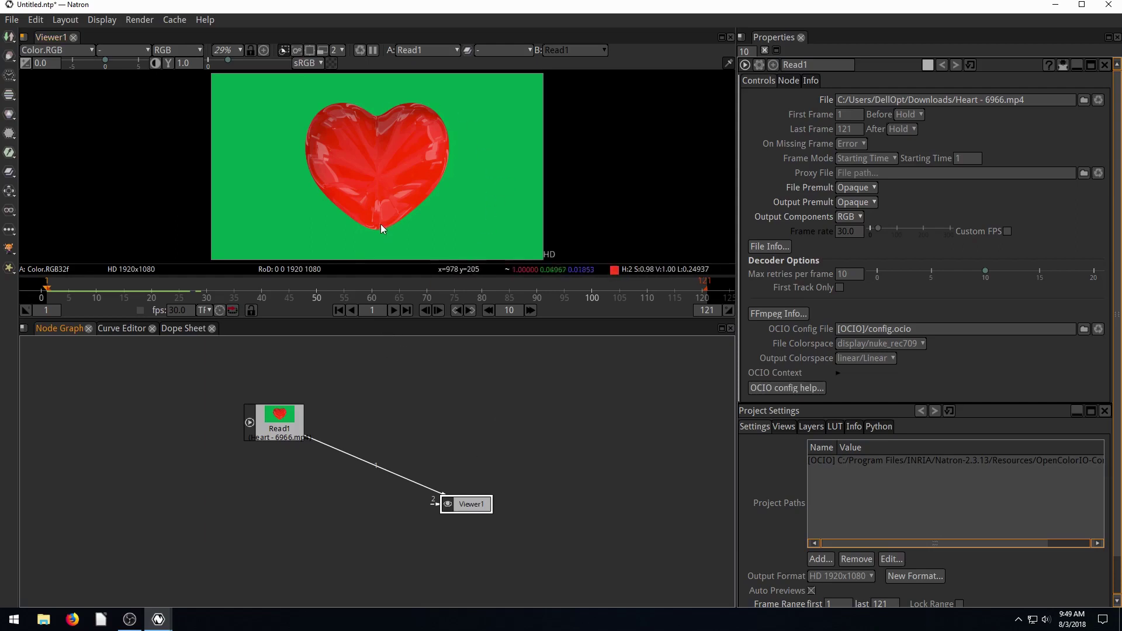
Add a ChromaKeyer node, insert it on the connection between Read1 and Viewer1, and space the three nodes apart.
{"action": "left_click_drag", "start_coordinate": [462, 503], "coordinate": [493, 504]}
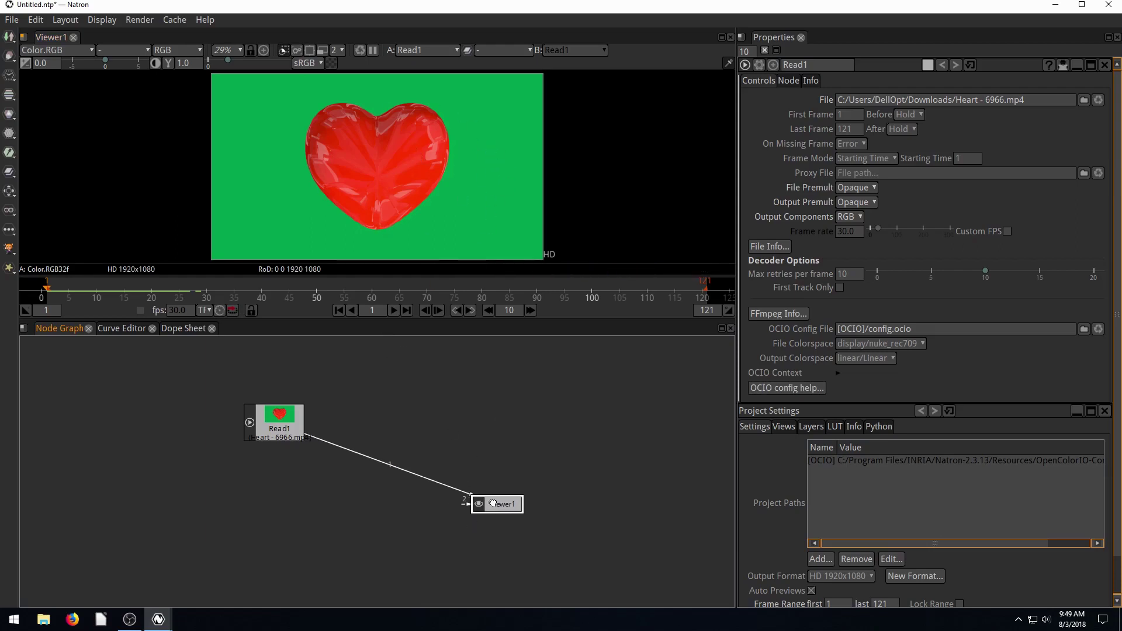
{"action": "left_click", "coordinate": [9, 154]}
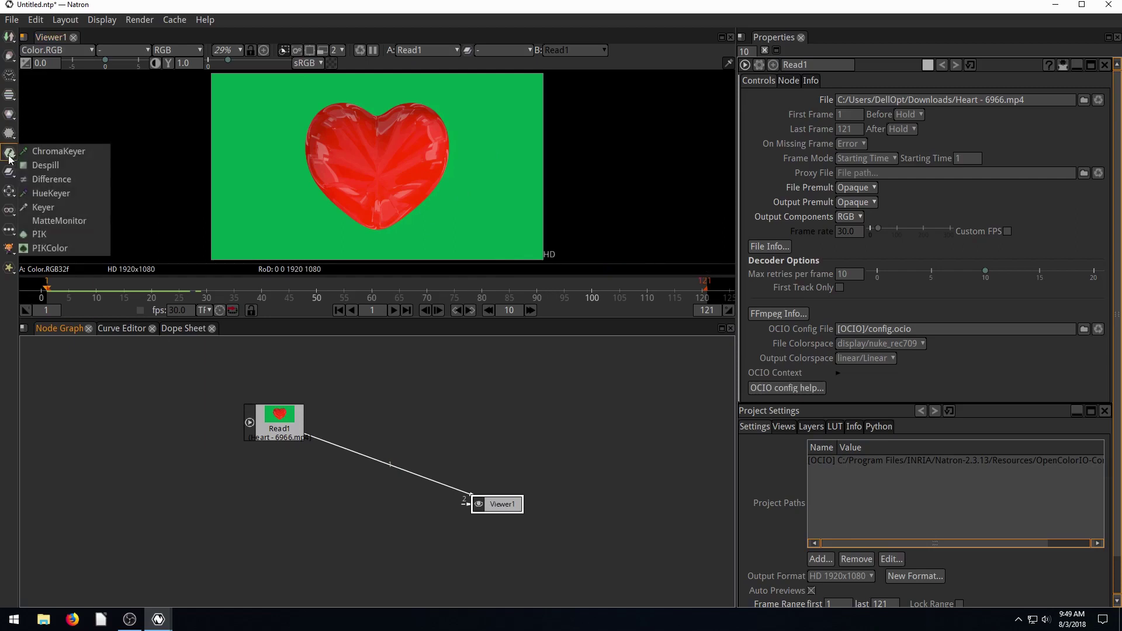
{"action": "left_click", "coordinate": [50, 152]}
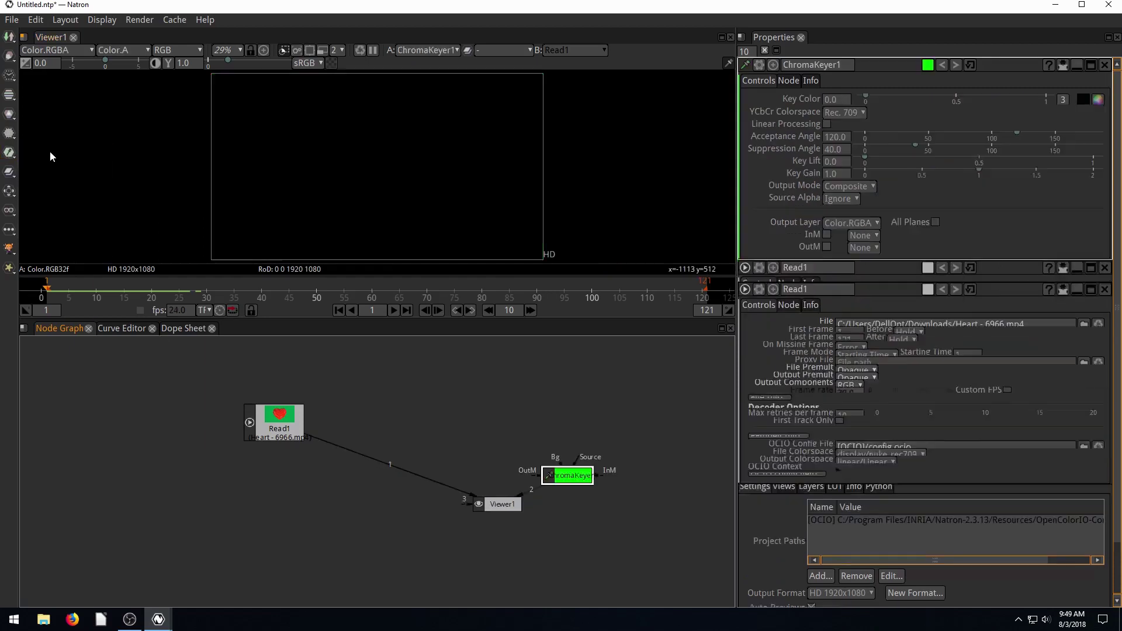
{"action": "left_click_drag", "start_coordinate": [565, 471], "coordinate": [580, 398]}
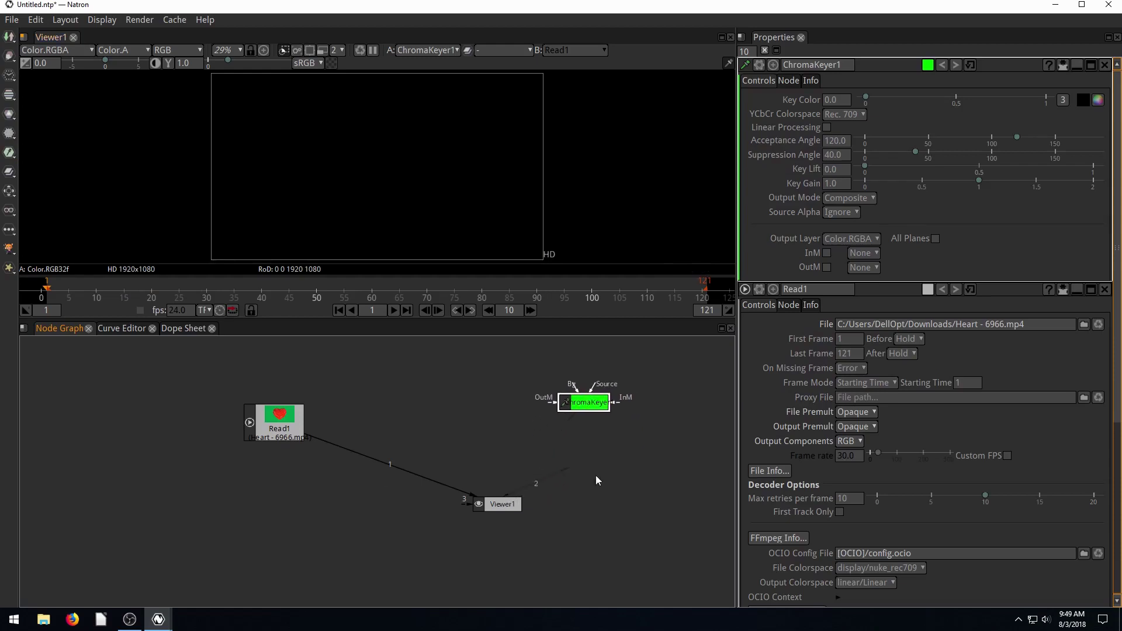
{"action": "left_click_drag", "start_coordinate": [589, 403], "coordinate": [393, 465]}
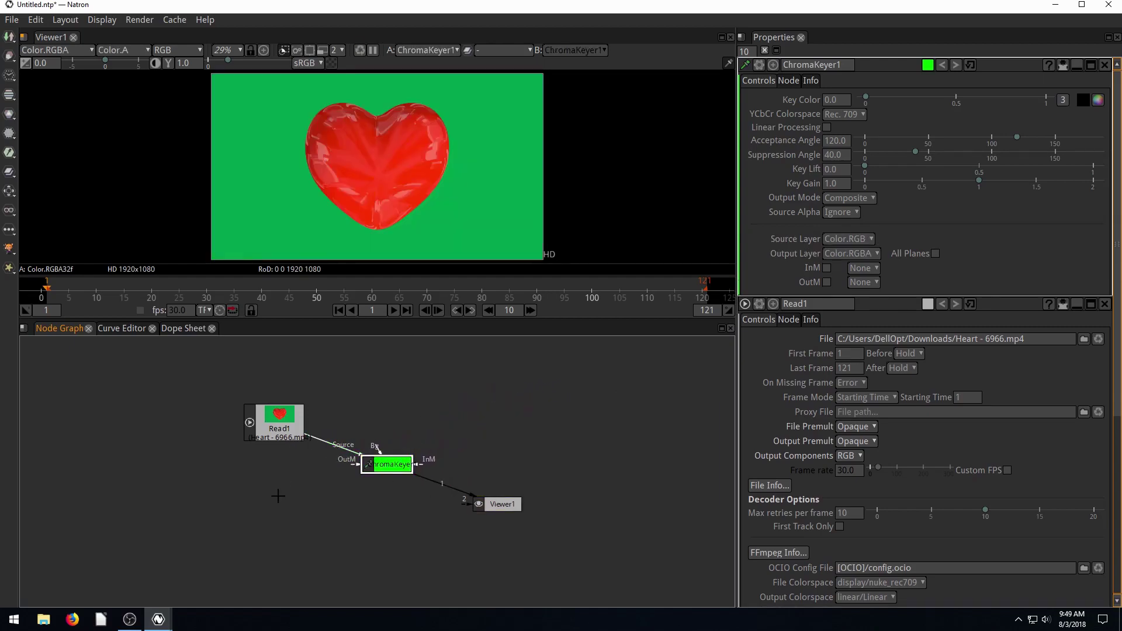
{"action": "left_click_drag", "start_coordinate": [277, 427], "coordinate": [253, 415]}
{"action": "left_click_drag", "start_coordinate": [502, 504], "coordinate": [514, 508]}
{"action": "left_click", "coordinate": [397, 464]}
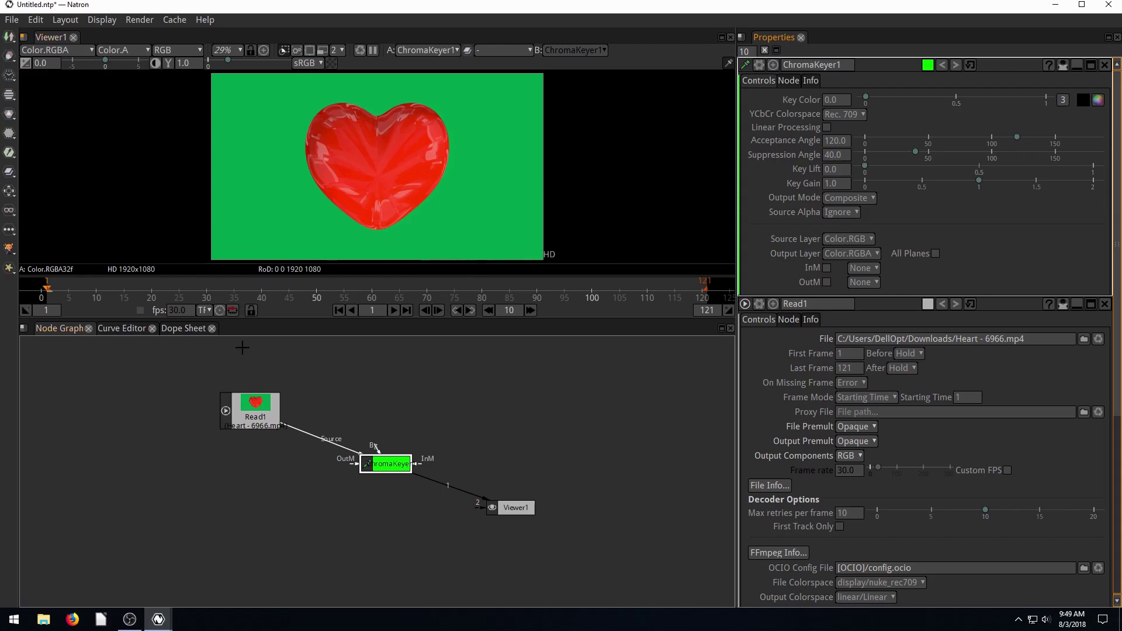
{"action": "left_click_drag", "start_coordinate": [255, 408], "coordinate": [241, 405]}
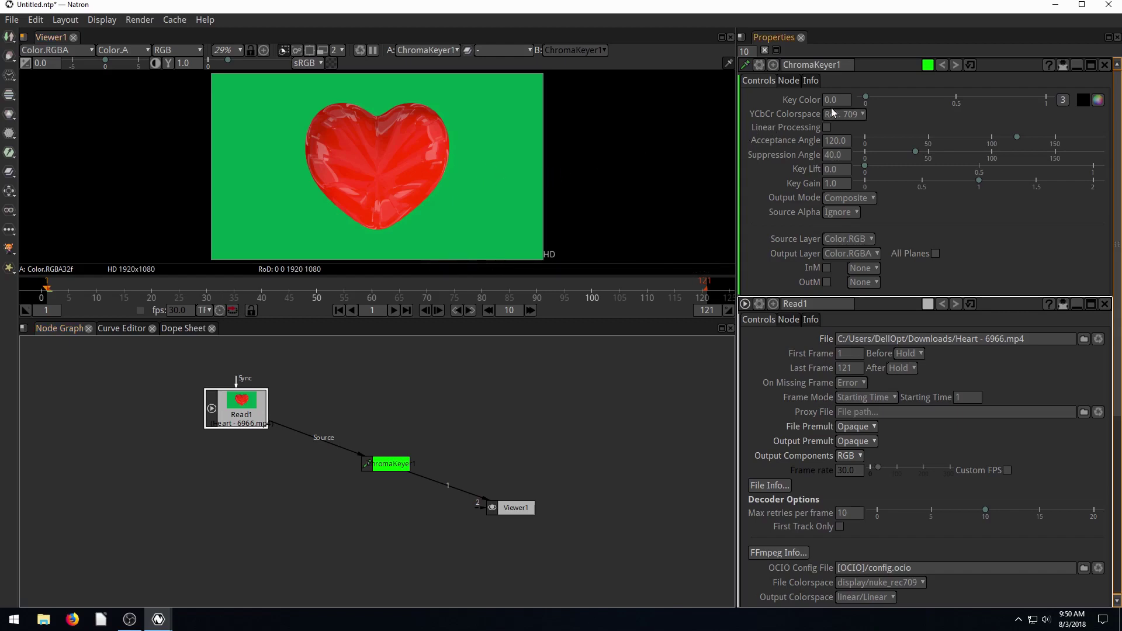
{"action": "left_click", "coordinate": [1098, 100]}
{"action": "left_click_drag", "start_coordinate": [642, 242], "coordinate": [638, 219]}
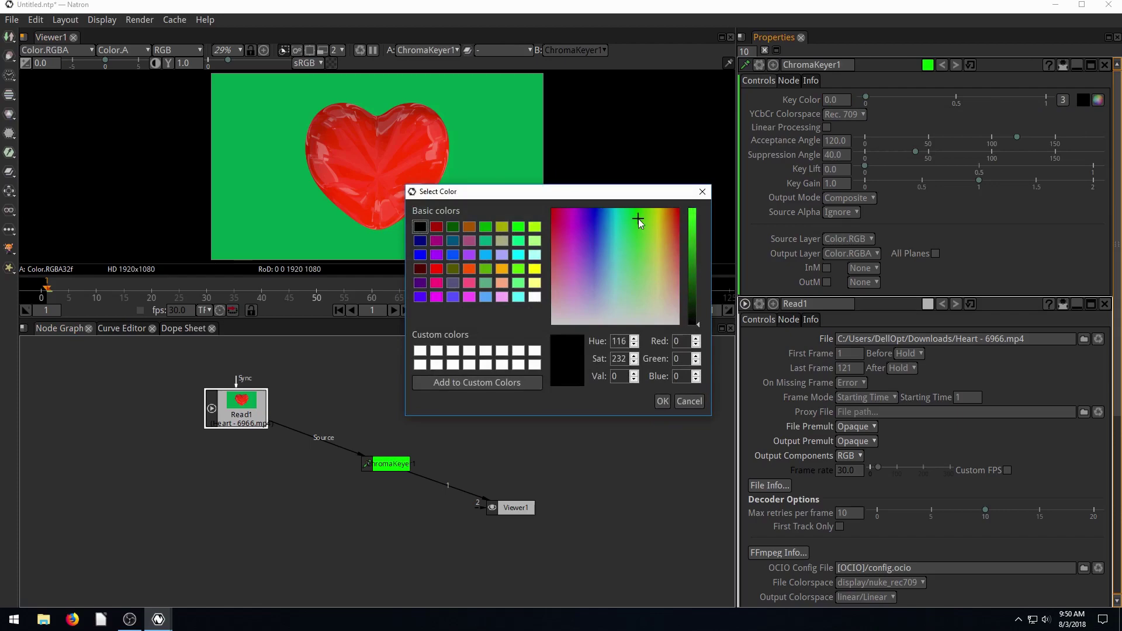
{"action": "left_click", "coordinate": [688, 402]}
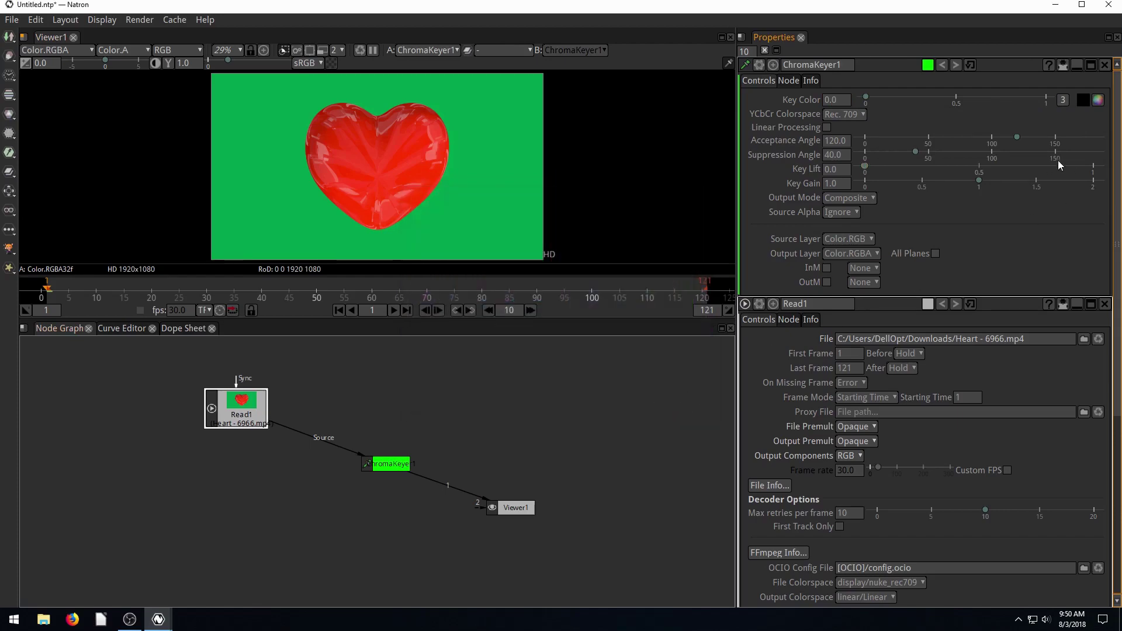
Sample the clip's green background in the viewer as the ChromaKeyer1 key color.
{"action": "left_click", "coordinate": [1084, 99]}
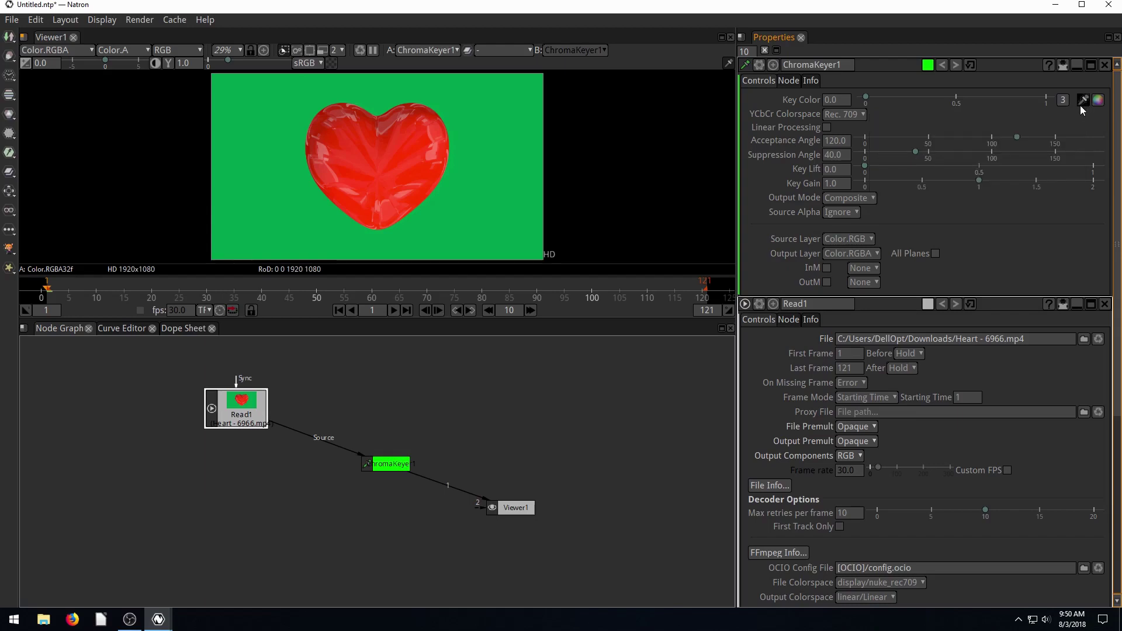
{"action": "left_click", "coordinate": [490, 103]}
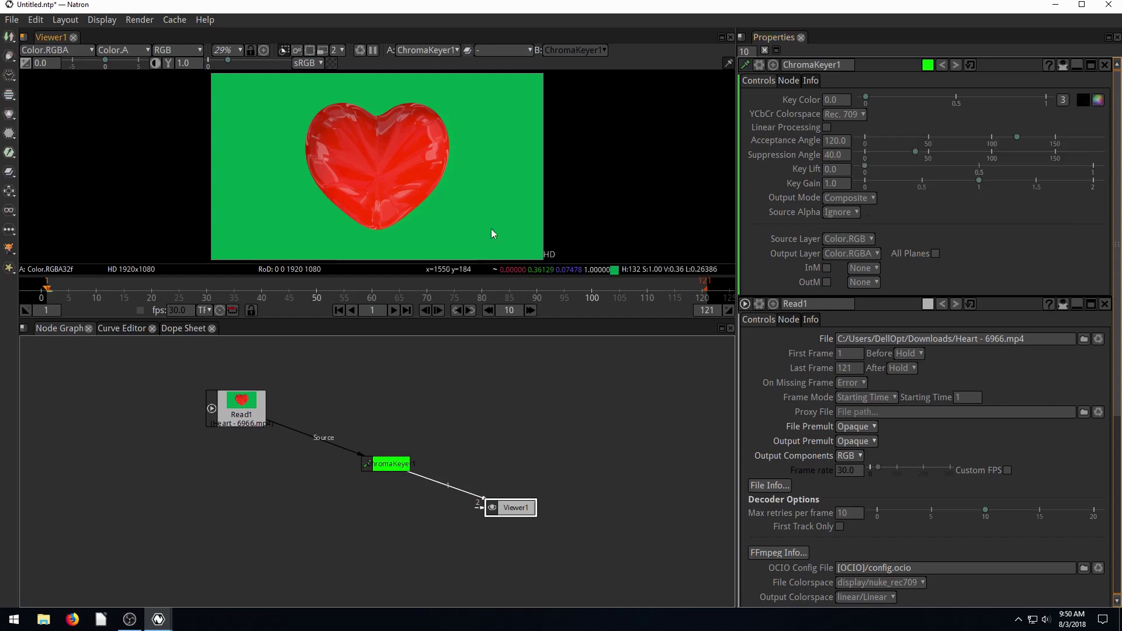
{"action": "left_click", "coordinate": [1081, 103]}
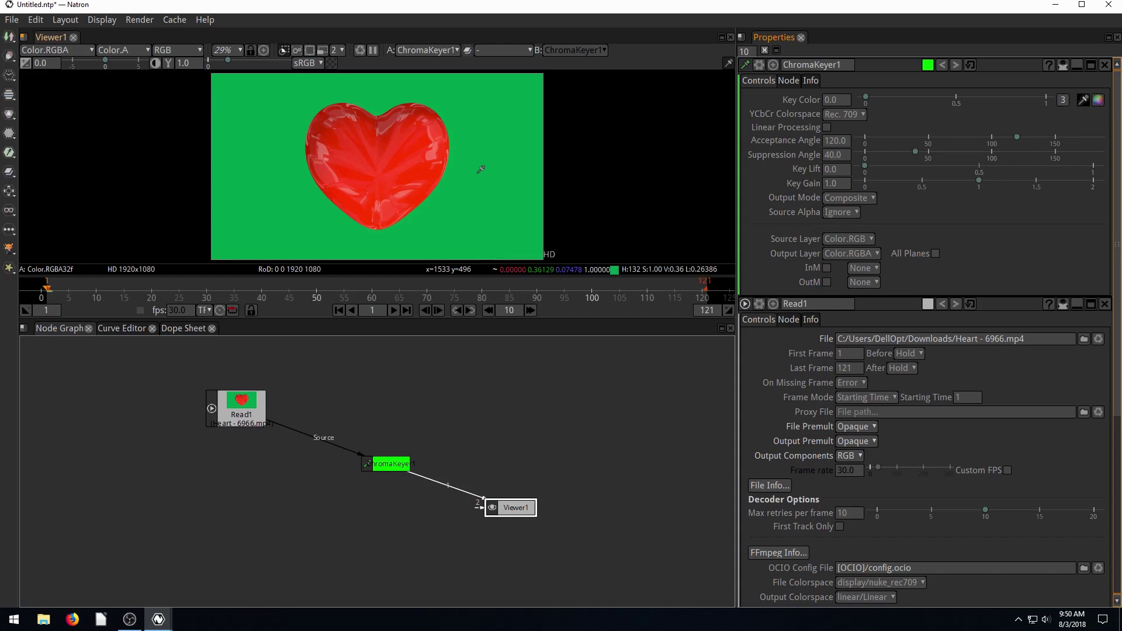
{"action": "left_click", "coordinate": [493, 156], "text": "ctrl"}
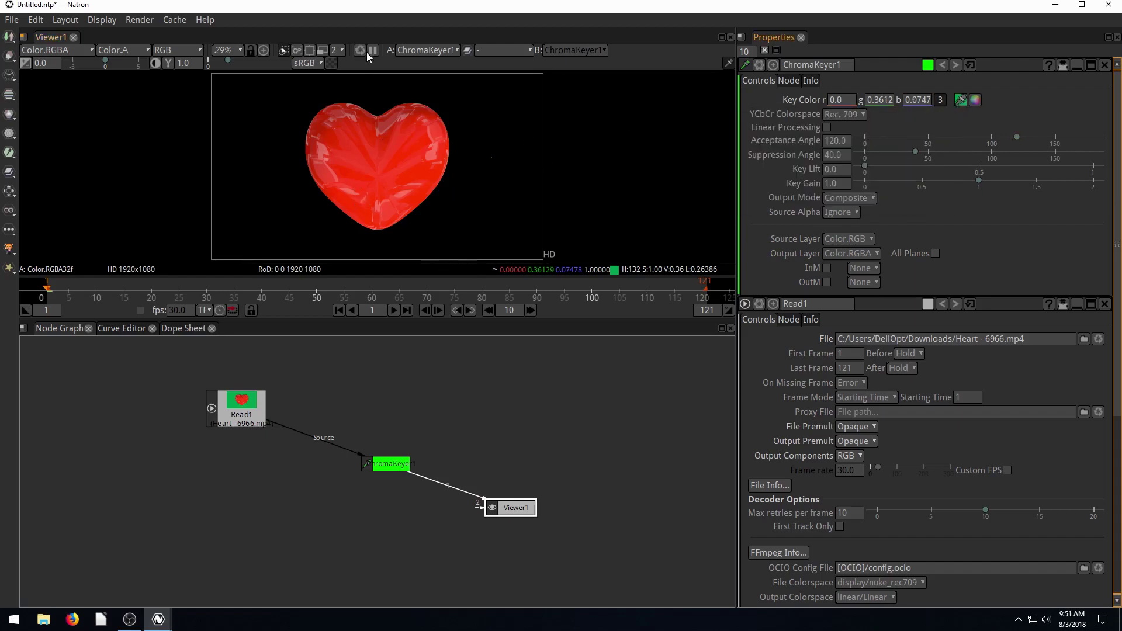
Examine the keyed heart's transparency by switching the viewer's checkerboard background on and off.
{"action": "left_click", "coordinate": [332, 62]}
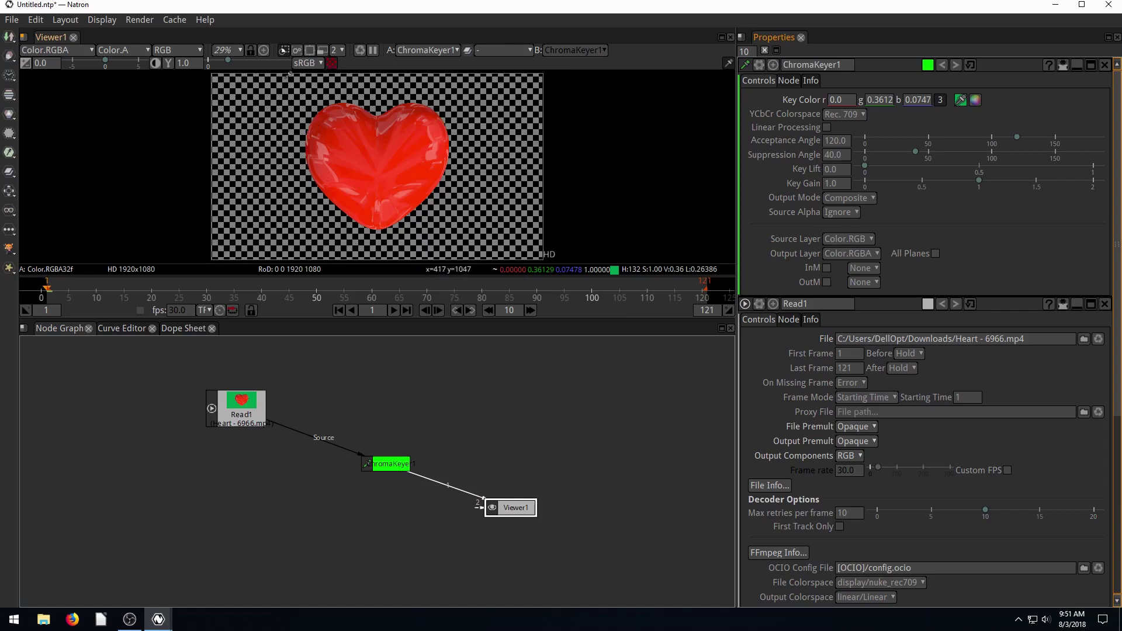
{"action": "left_click", "coordinate": [331, 62]}
{"action": "left_click", "coordinate": [331, 63]}
{"action": "left_click", "coordinate": [332, 63]}
Add a Merge node between Read1 and ChromaKeyer1 and place it below Read1.
{"action": "left_click_drag", "start_coordinate": [239, 405], "coordinate": [246, 393]}
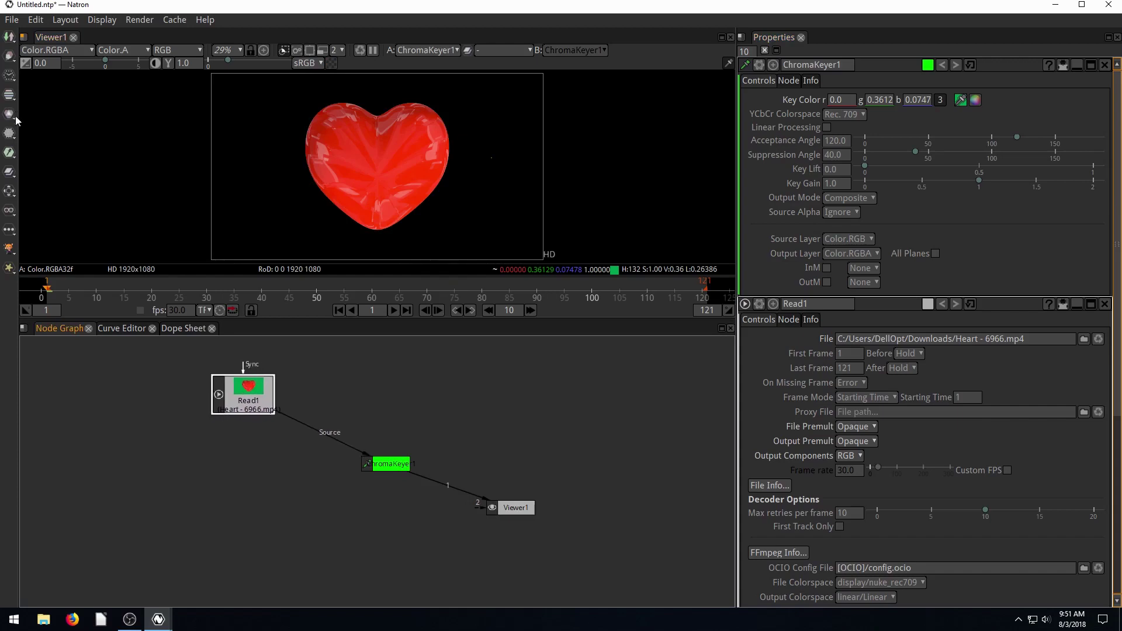
{"action": "left_click", "coordinate": [9, 191]}
{"action": "left_click", "coordinate": [26, 204]}
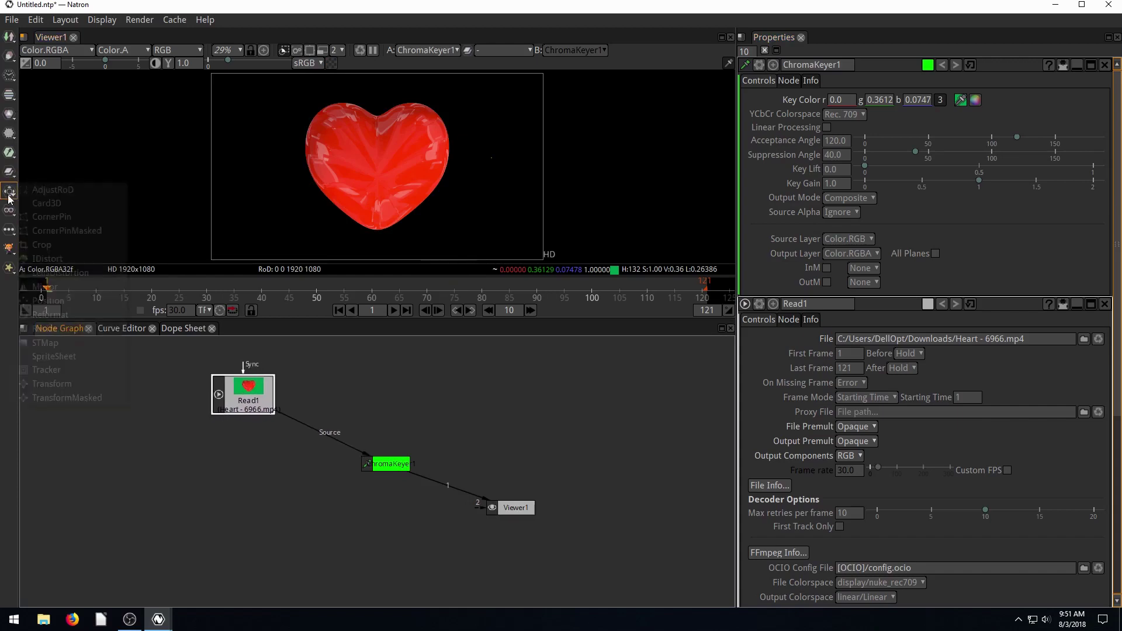
{"action": "left_click", "coordinate": [10, 172]}
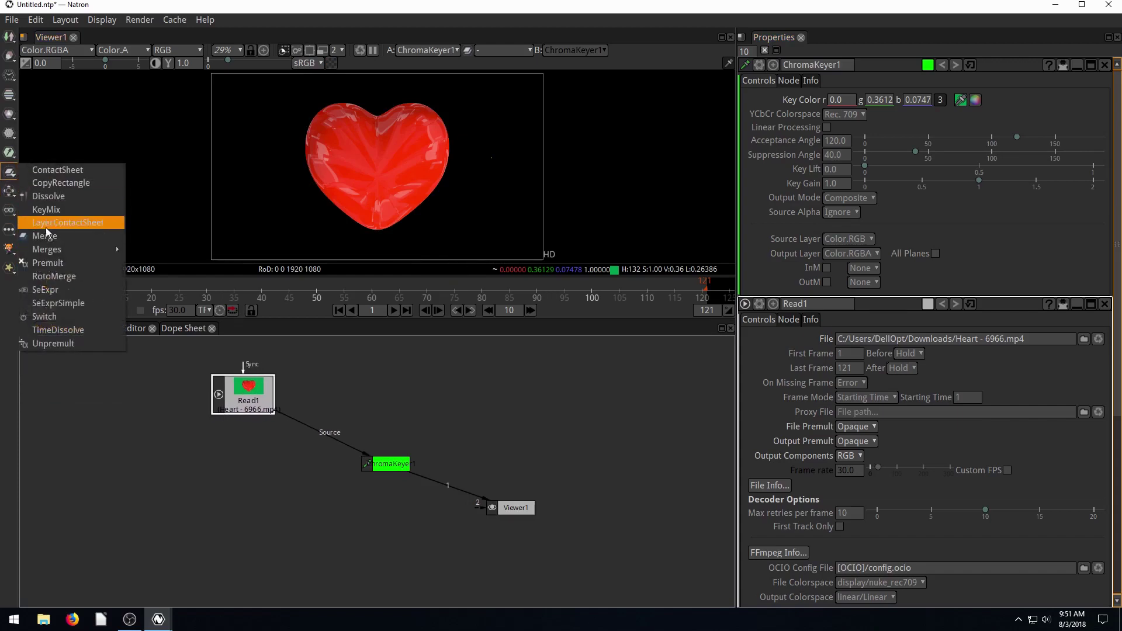
{"action": "left_click", "coordinate": [46, 235]}
{"action": "left_click_drag", "start_coordinate": [245, 441], "coordinate": [270, 483]}
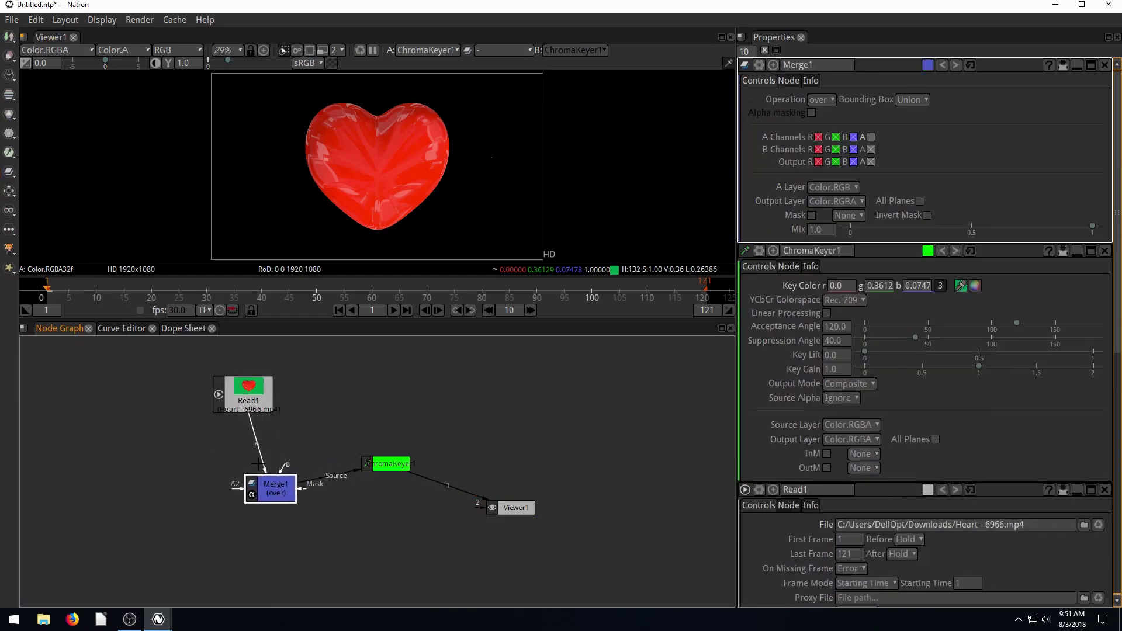
Rearrange the node graph so Merge1 sits between Read1 and ChromaKeyer1, with Viewer1 moved farther away.
{"action": "left_click_drag", "start_coordinate": [383, 464], "coordinate": [388, 536]}
{"action": "left_click_drag", "start_coordinate": [280, 492], "coordinate": [439, 463]}
{"action": "left_click_drag", "start_coordinate": [510, 503], "coordinate": [567, 487]}
{"action": "left_click_drag", "start_coordinate": [433, 462], "coordinate": [327, 477]}
{"action": "left_click", "coordinate": [388, 535]}
{"action": "left_click_drag", "start_coordinate": [388, 534], "coordinate": [436, 536]}
{"action": "left_click", "coordinate": [249, 398]}
{"action": "left_click_drag", "start_coordinate": [331, 482], "coordinate": [337, 468]}
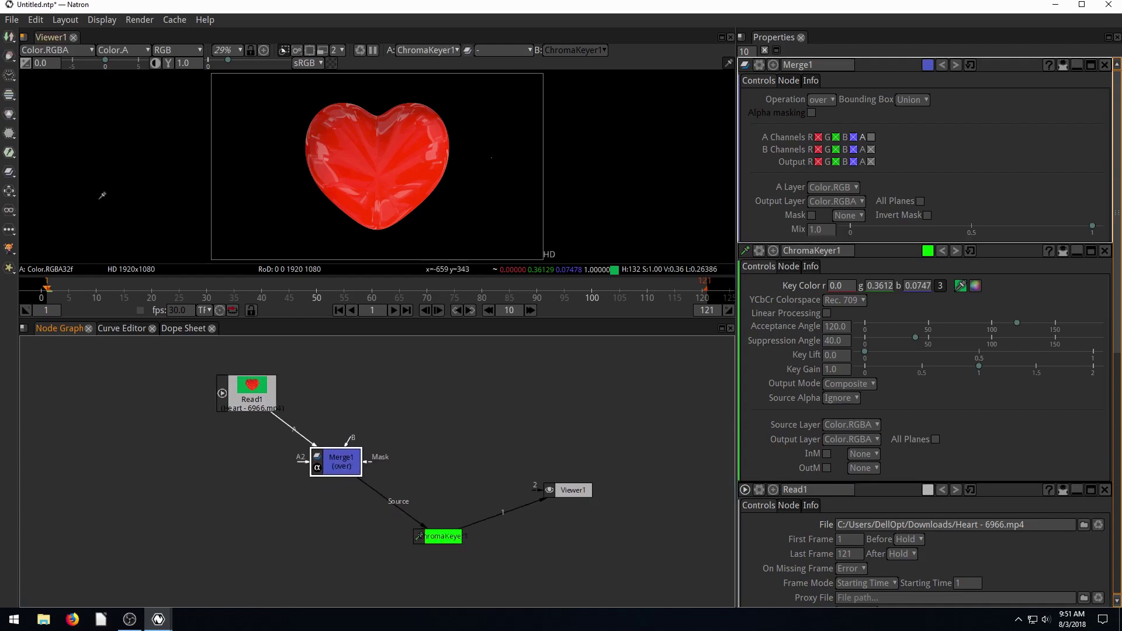
Add a Shadertoy node after Merge1 and move it into the free space above ChromaKeyer1.
{"action": "left_click", "coordinate": [7, 38]}
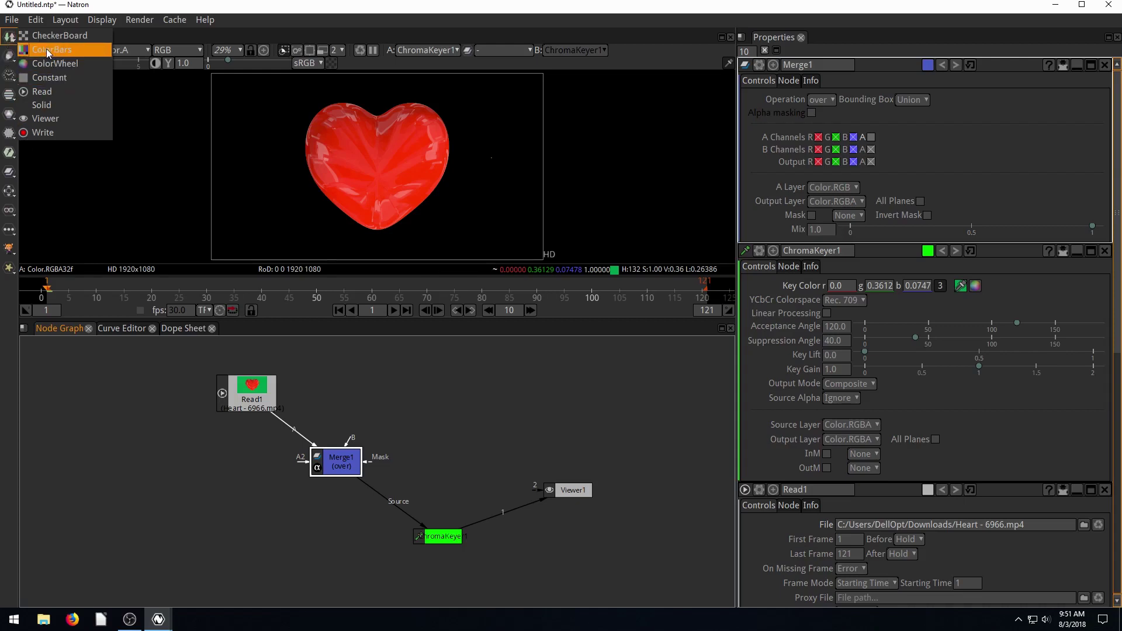
{"action": "left_click", "coordinate": [7, 136]}
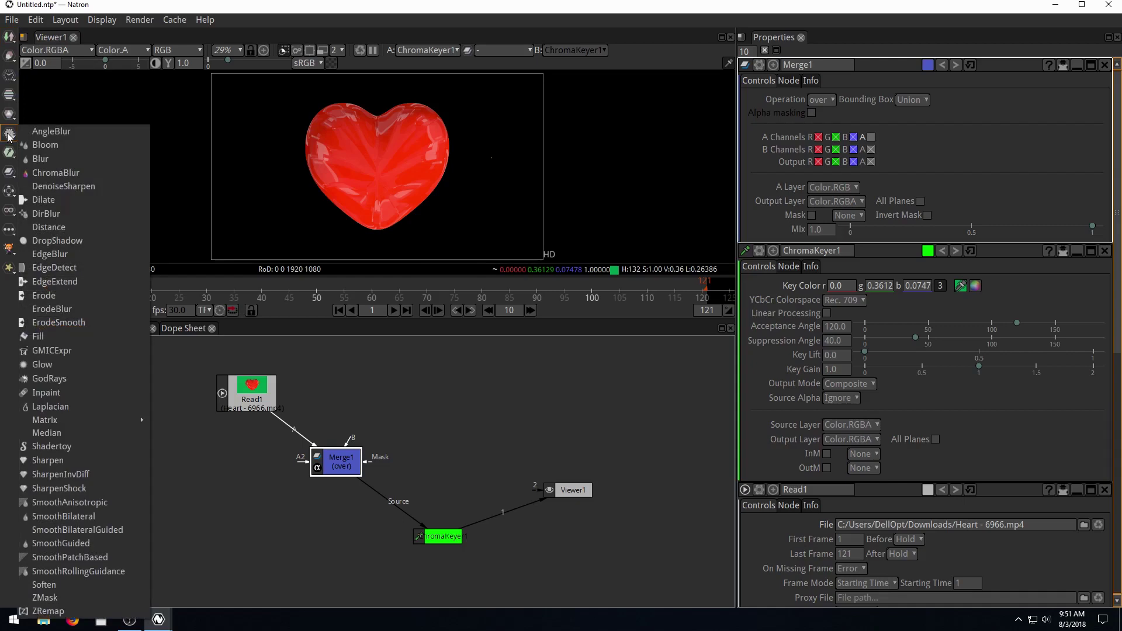
{"action": "left_click", "coordinate": [51, 449]}
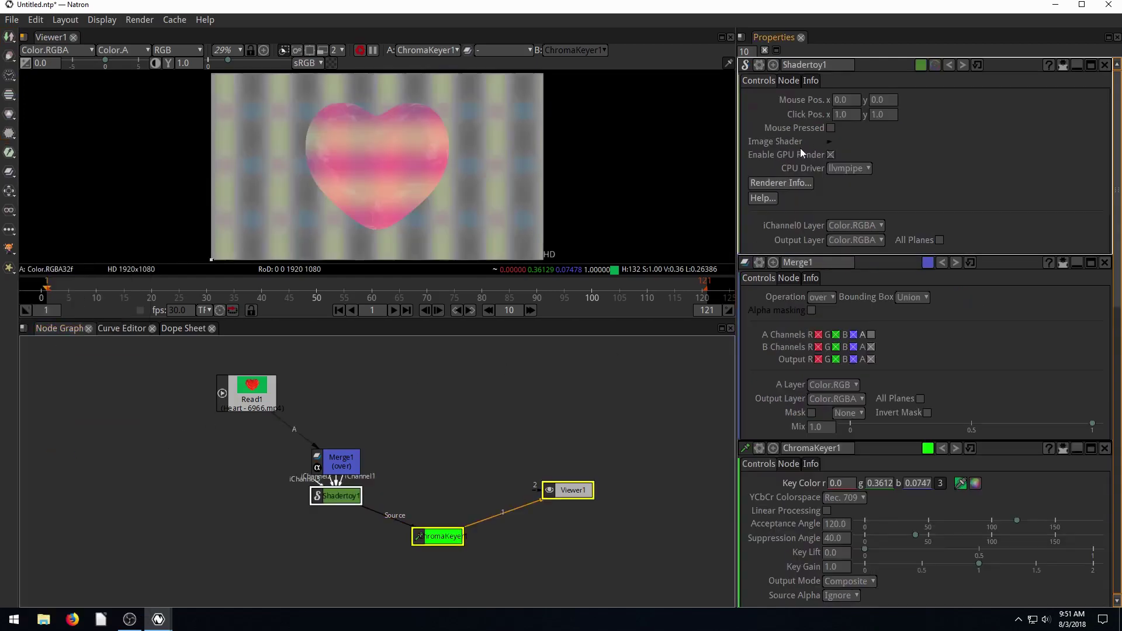
{"action": "left_click_drag", "start_coordinate": [340, 496], "coordinate": [493, 416]}
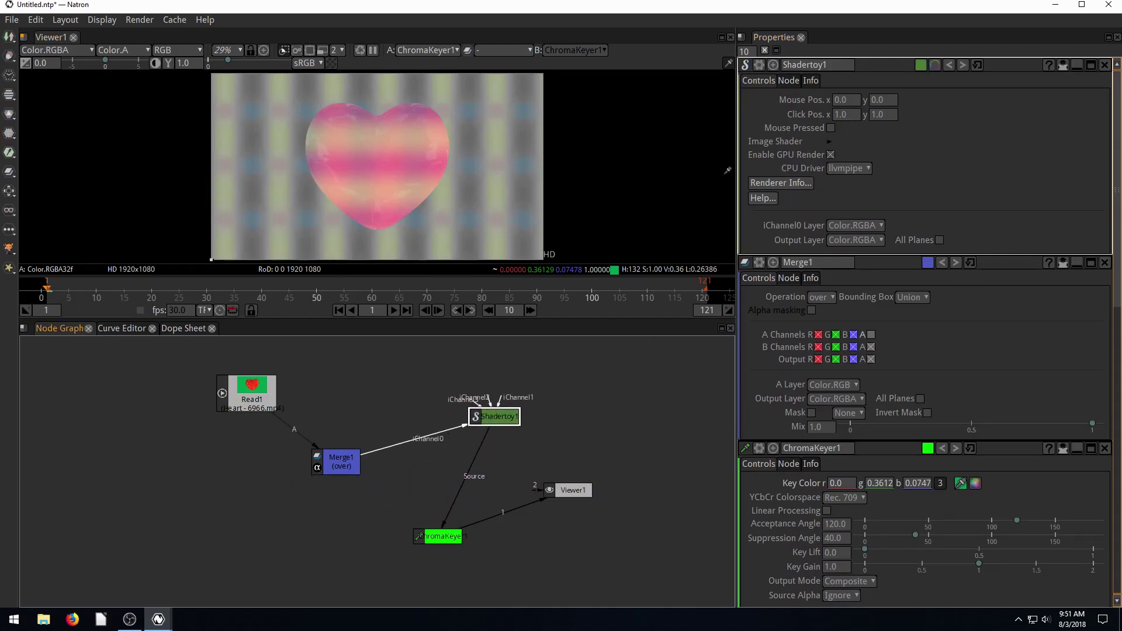
Load the Plasma2 preset into Shadertoy1's image shader and move the node above ChromaKeyer1.
{"action": "left_click", "coordinate": [829, 141]}
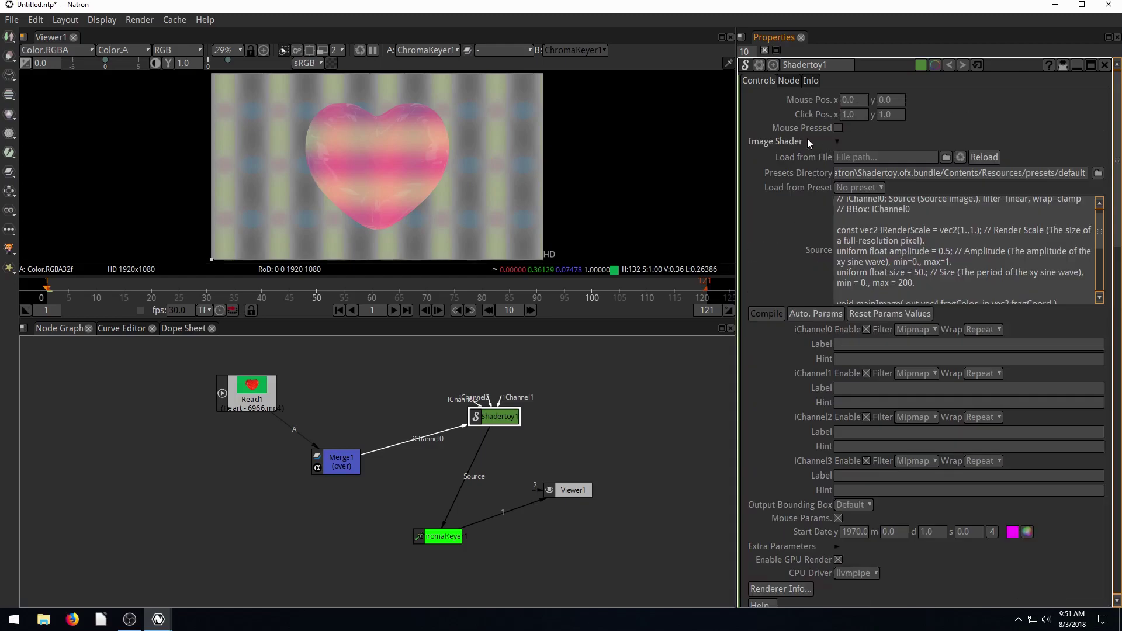
{"action": "left_click", "coordinate": [836, 141]}
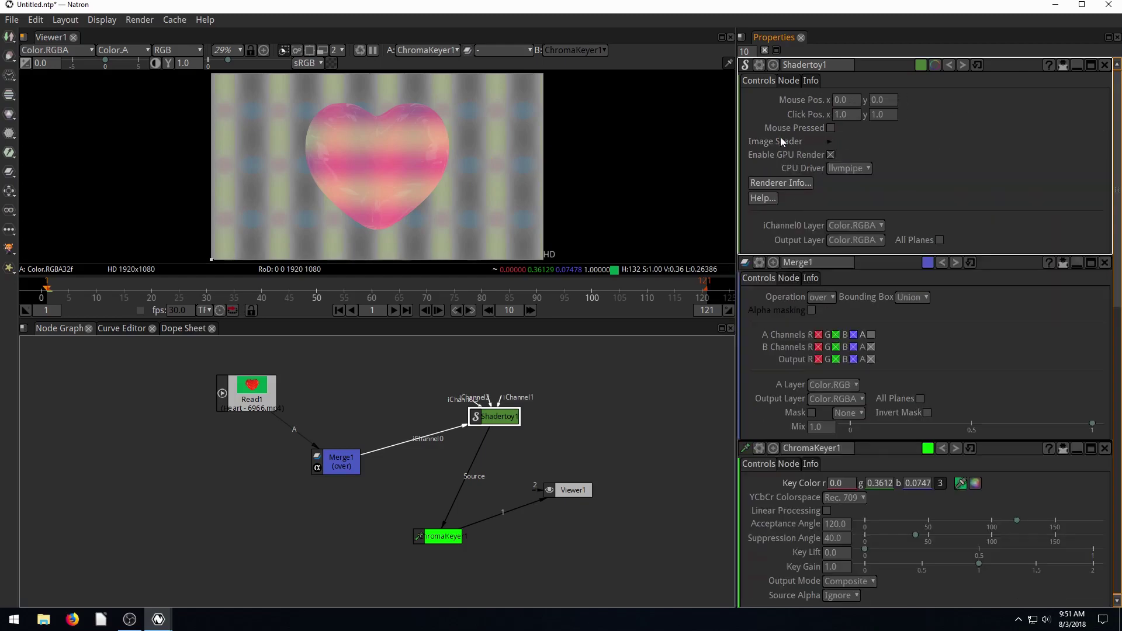
{"action": "left_click", "coordinate": [829, 141]}
{"action": "left_click", "coordinate": [856, 187]}
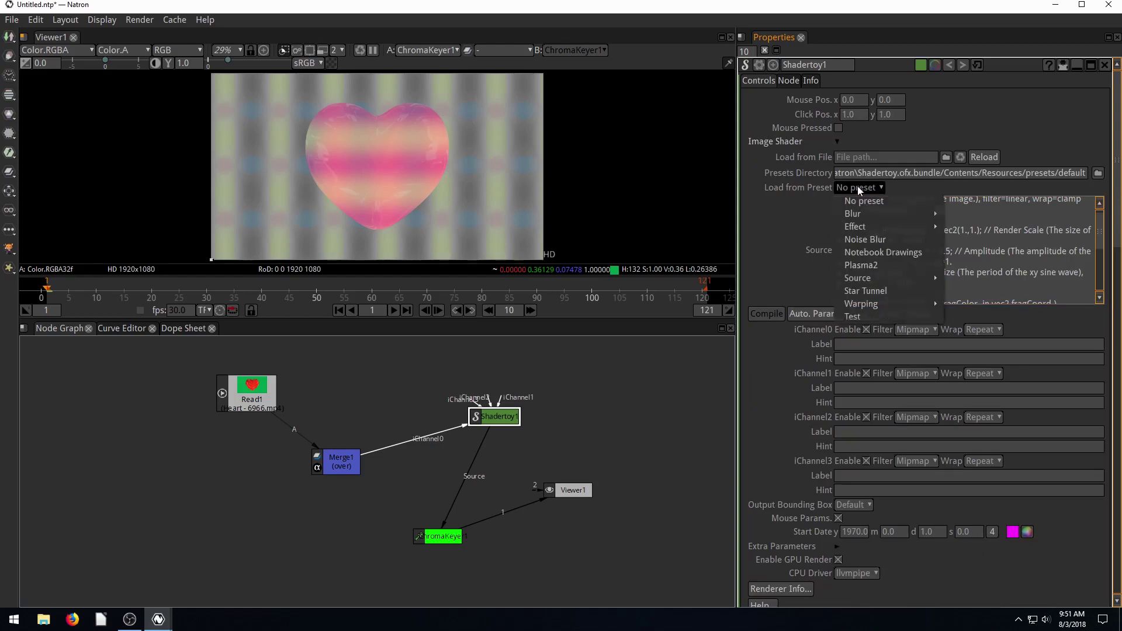
{"action": "mouse_move", "coordinate": [861, 229]}
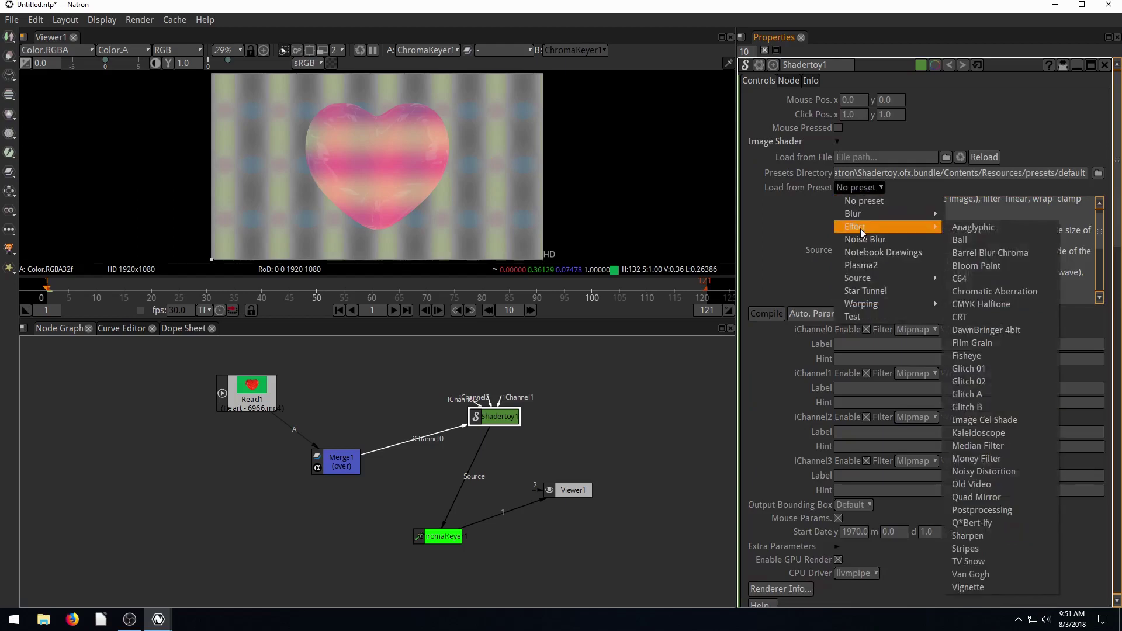
{"action": "left_click", "coordinate": [868, 266]}
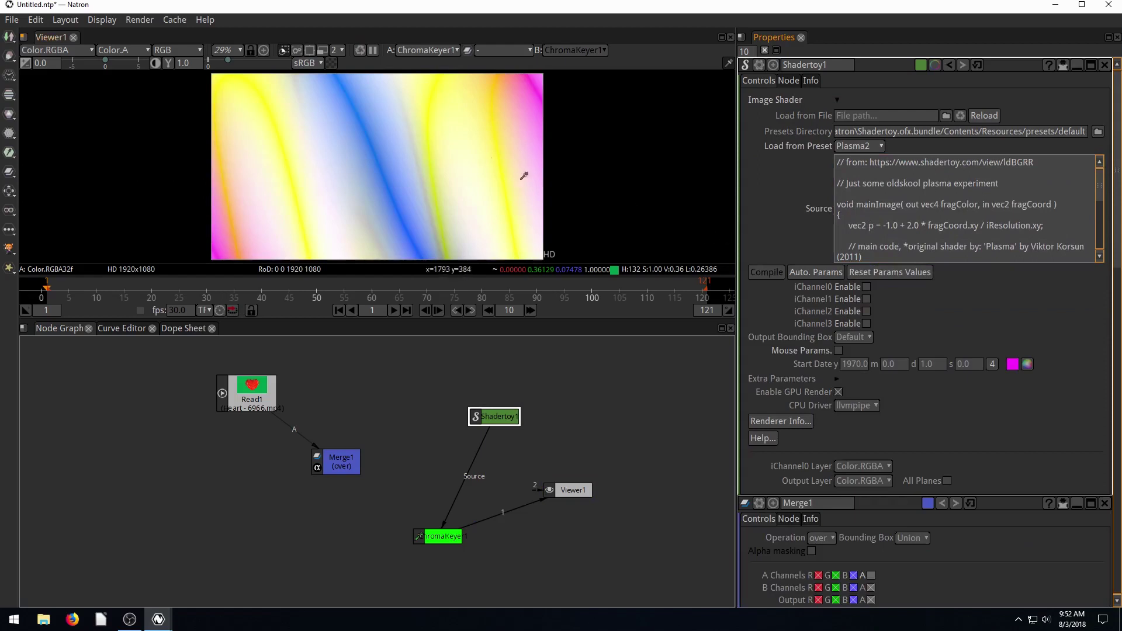
{"action": "left_click_drag", "start_coordinate": [497, 417], "coordinate": [442, 407]}
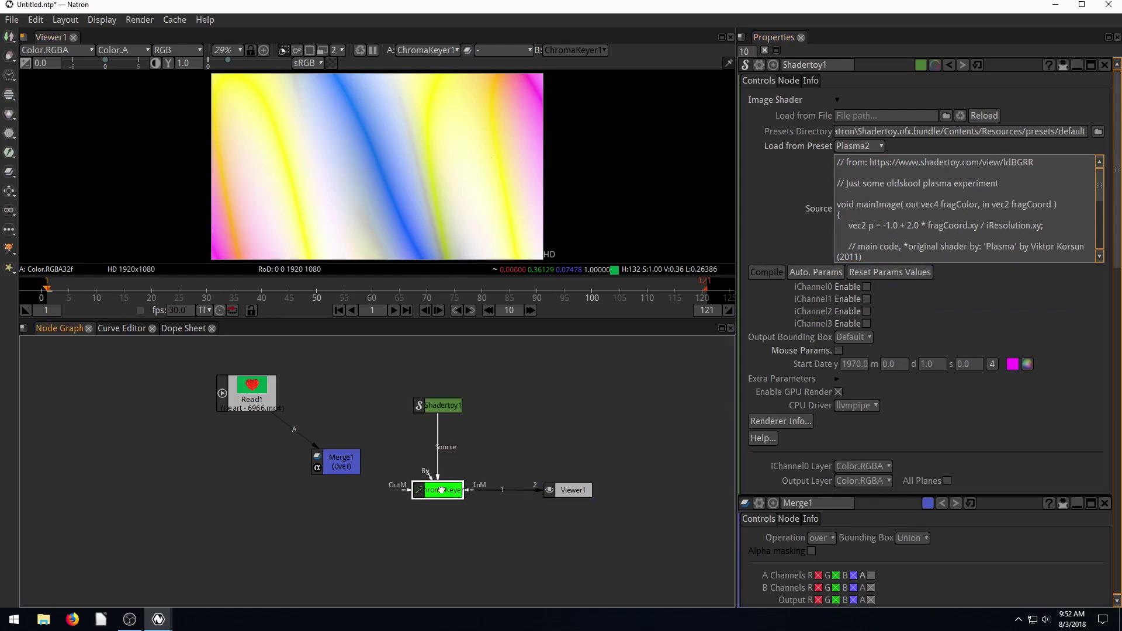
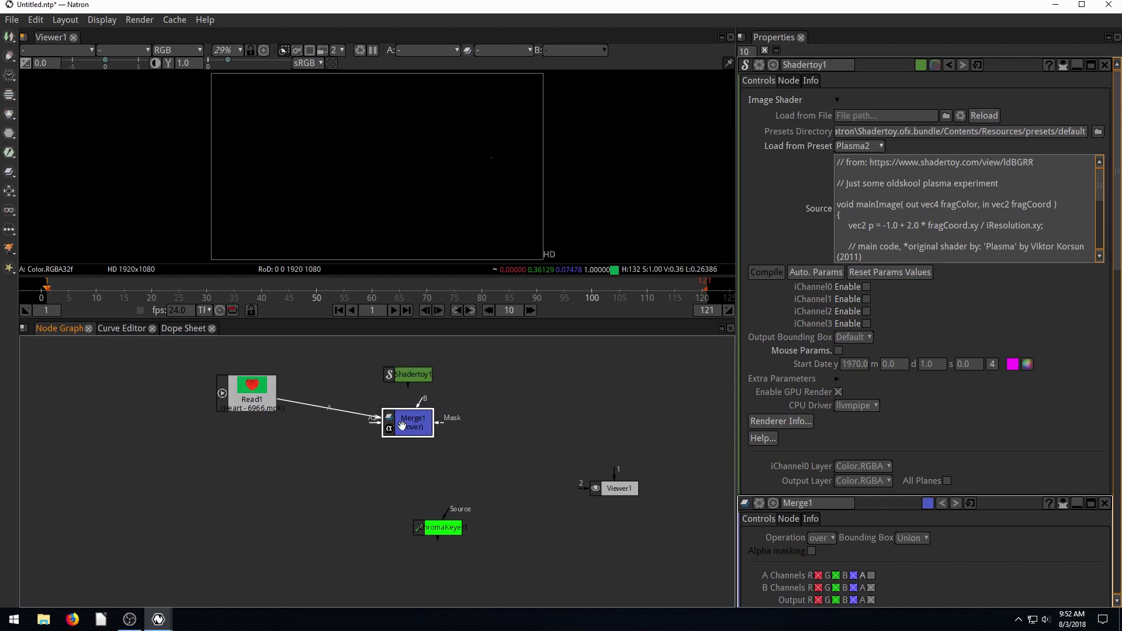
Disconnect Read1 from Merge1, place Read1 next to Shadertoy1, and move ChromaKeyer1 away from the other nodes.
{"action": "left_click_drag", "start_coordinate": [408, 423], "coordinate": [367, 442]}
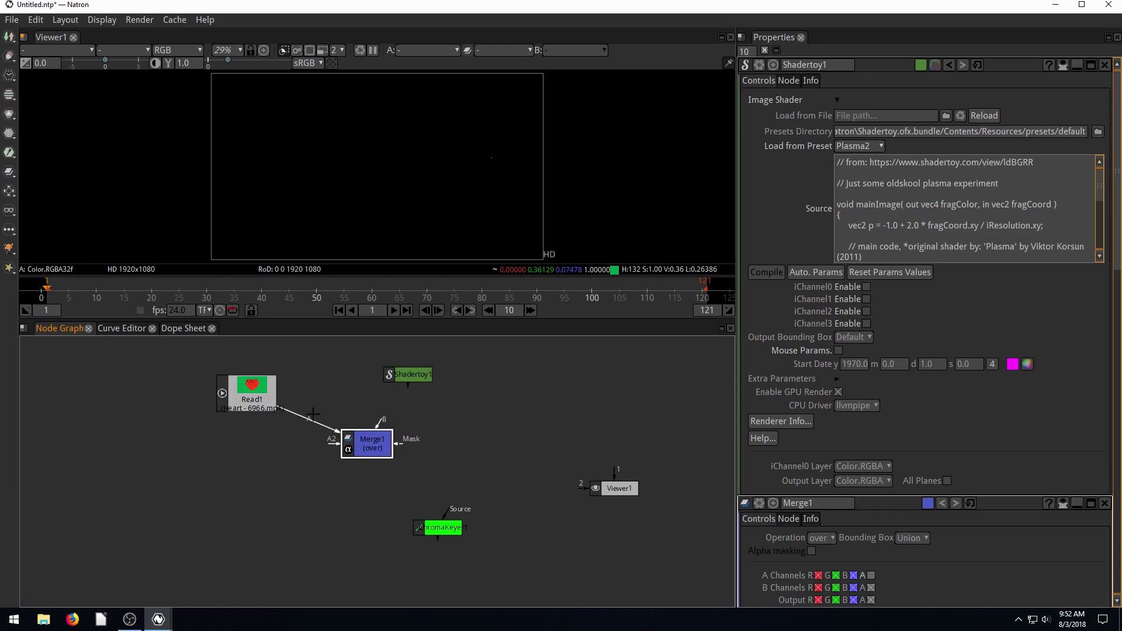
{"action": "left_click_drag", "start_coordinate": [304, 420], "coordinate": [407, 377]}
{"action": "left_click_drag", "start_coordinate": [219, 380], "coordinate": [270, 373]}
{"action": "left_click_drag", "start_coordinate": [442, 528], "coordinate": [631, 400]}
{"action": "left_click", "coordinate": [489, 448]}
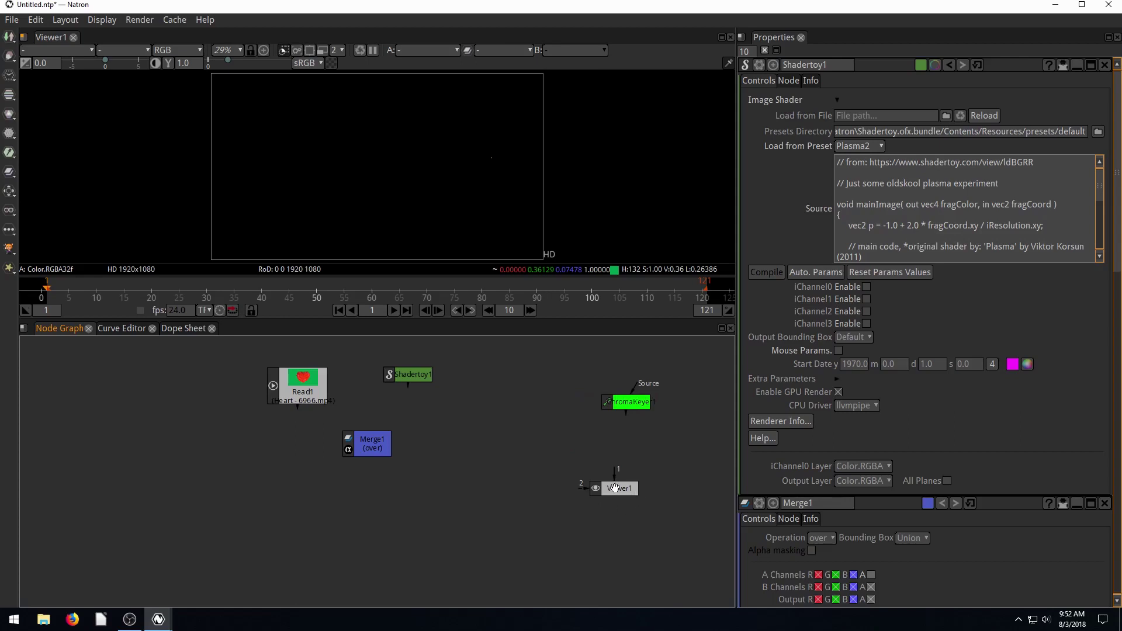
Move Viewer1 beneath Merge1, connect it to Merge1's output, and place Merge1 directly above the viewer.
{"action": "left_click_drag", "start_coordinate": [614, 488], "coordinate": [343, 541]}
{"action": "left_click_drag", "start_coordinate": [366, 478], "coordinate": [349, 533]}
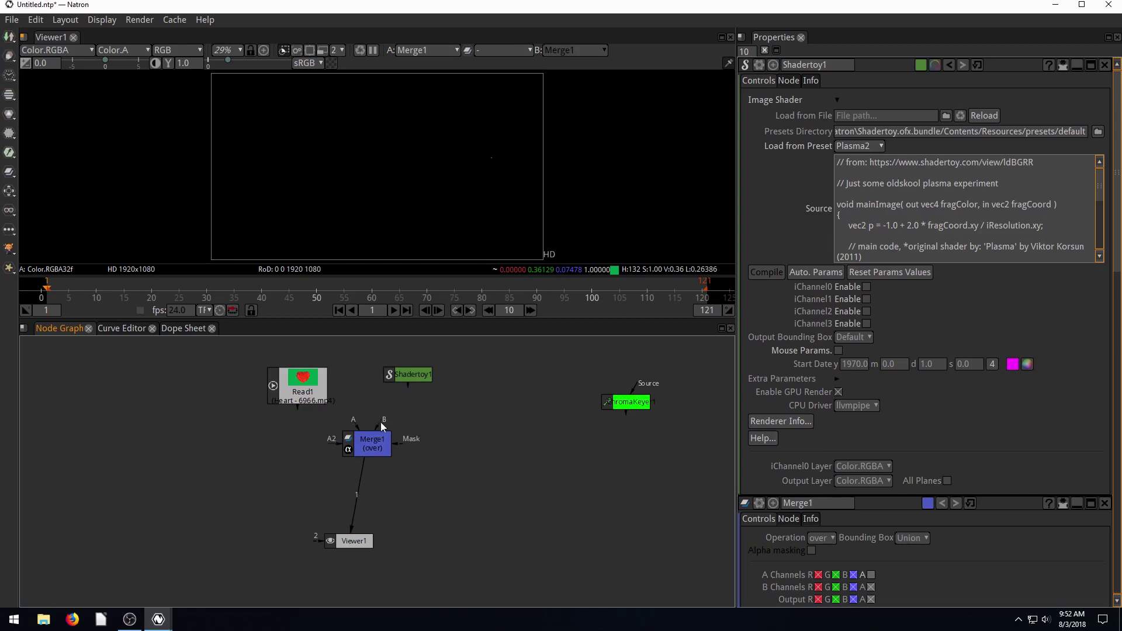
{"action": "left_click_drag", "start_coordinate": [372, 443], "coordinate": [306, 393]}
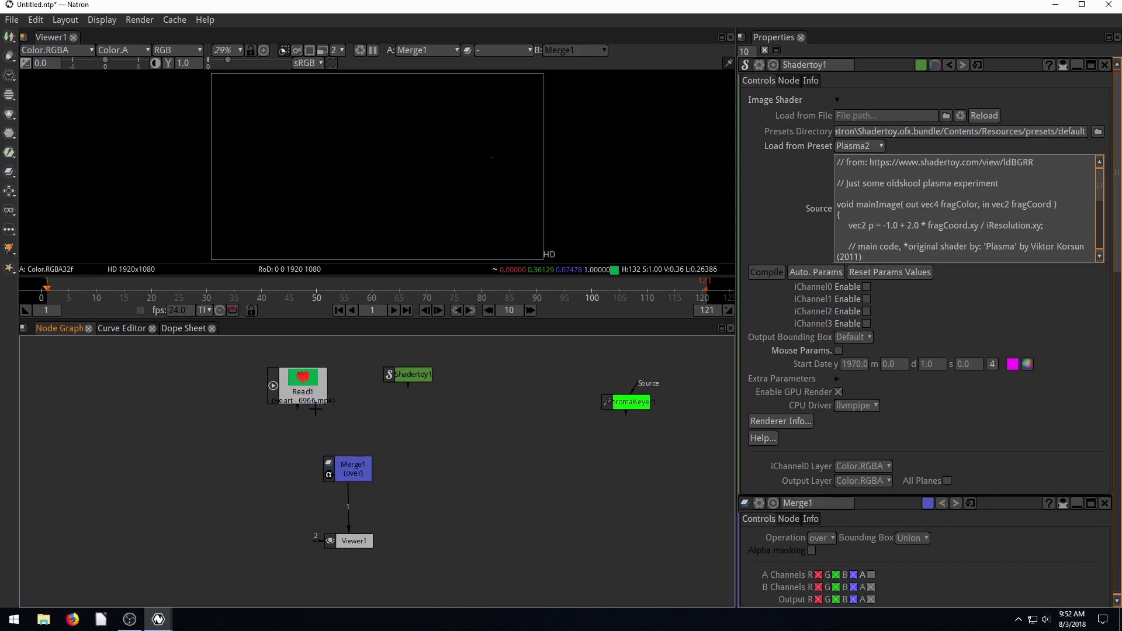
{"action": "left_click", "coordinate": [412, 375]}
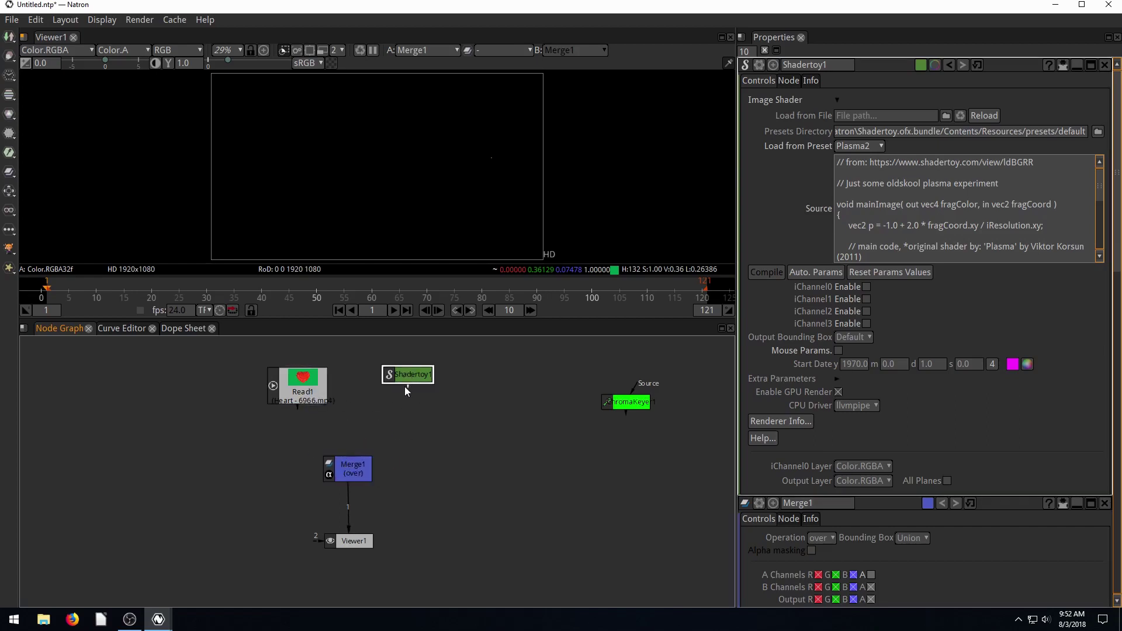
Extract Merge1 from the graph, connect Viewer1 directly to Shadertoy1, and delete Merge1.
{"action": "left_click_drag", "start_coordinate": [409, 388], "coordinate": [350, 470]}
{"action": "key", "text": "ctrl+shift+x"}
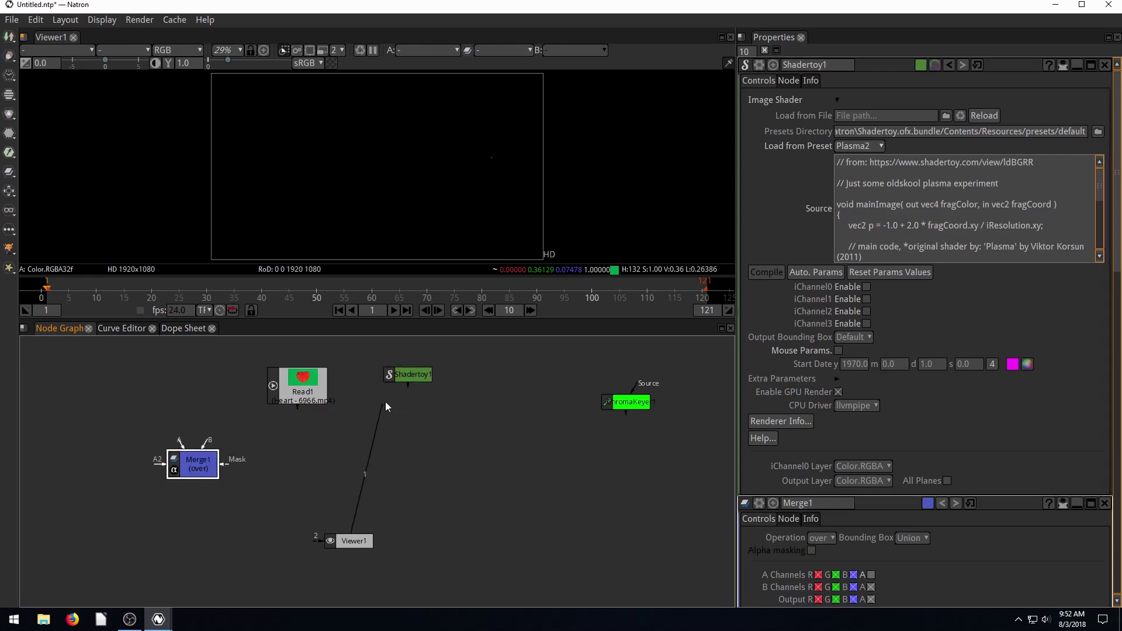
{"action": "left_click_drag", "start_coordinate": [385, 405], "coordinate": [411, 380]}
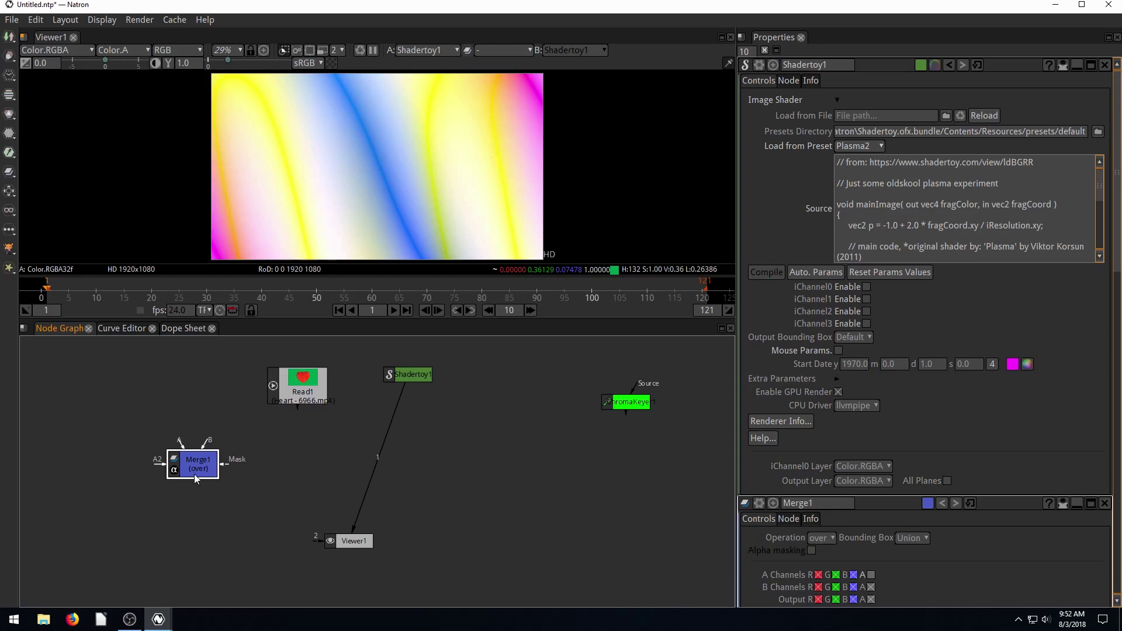
{"action": "key", "text": "Delete"}
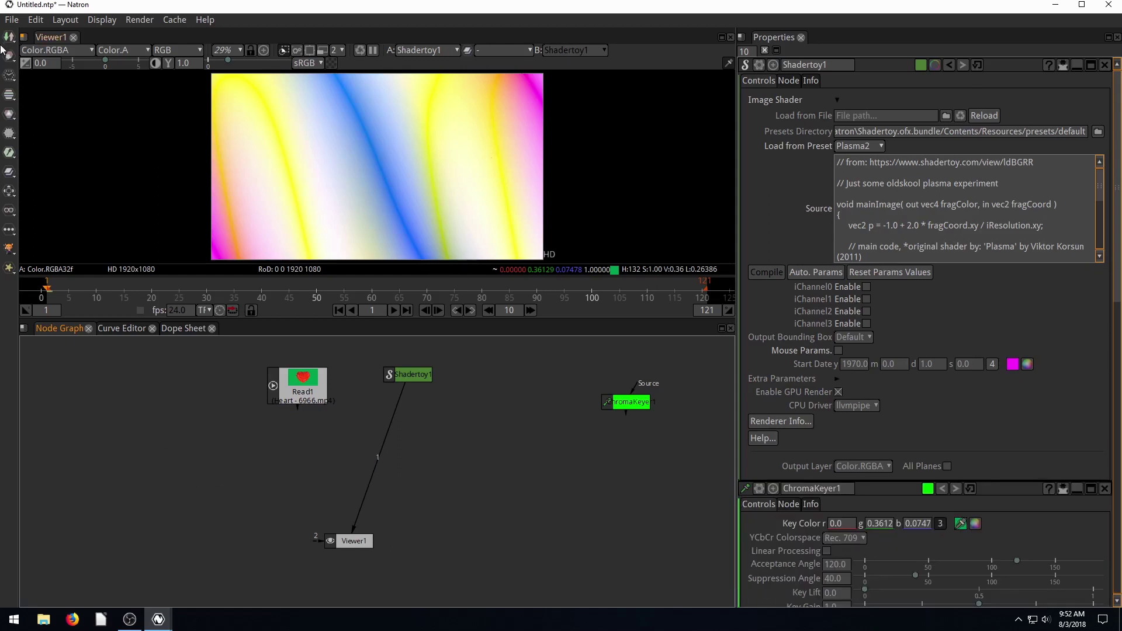
Insert a new Merge node between Shadertoy1 and Viewer1, connect its A input to Read1, and spread the merge and viewer nodes out.
{"action": "left_click_drag", "start_coordinate": [412, 375], "coordinate": [424, 381]}
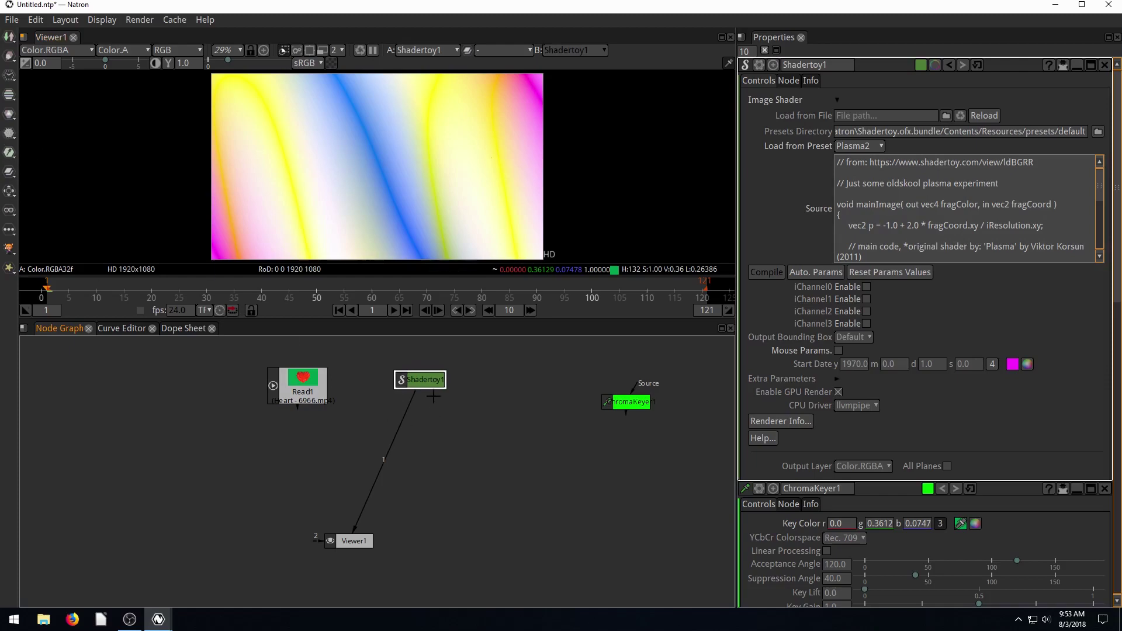
{"action": "left_click", "coordinate": [8, 171]}
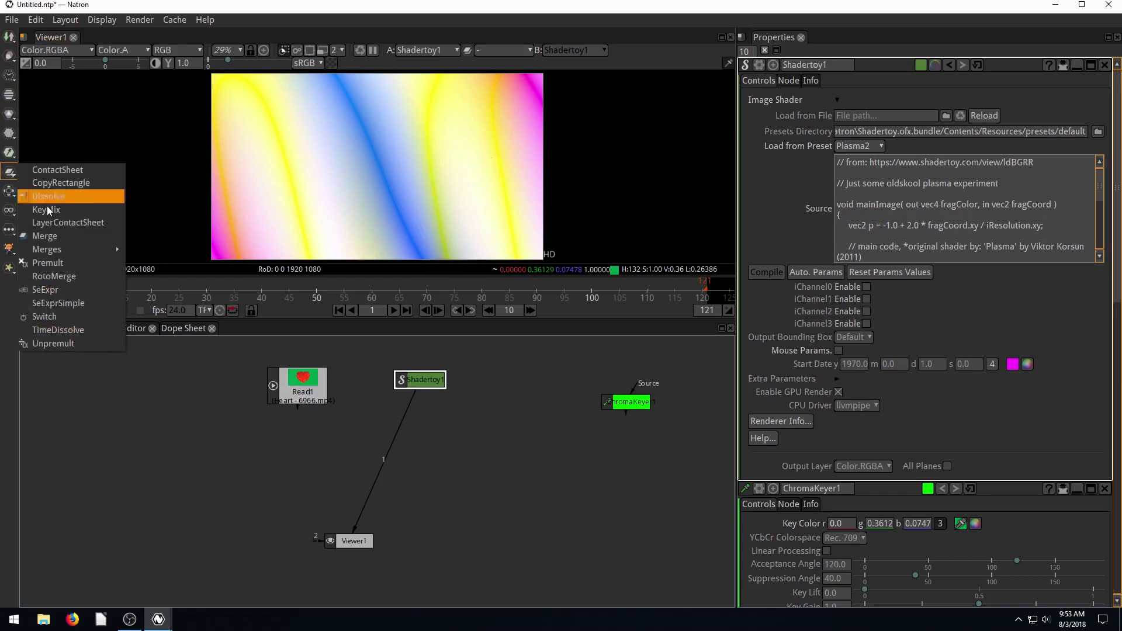
{"action": "left_click", "coordinate": [58, 236]}
{"action": "left_click_drag", "start_coordinate": [419, 419], "coordinate": [401, 396]}
{"action": "left_click_drag", "start_coordinate": [359, 460], "coordinate": [304, 392]}
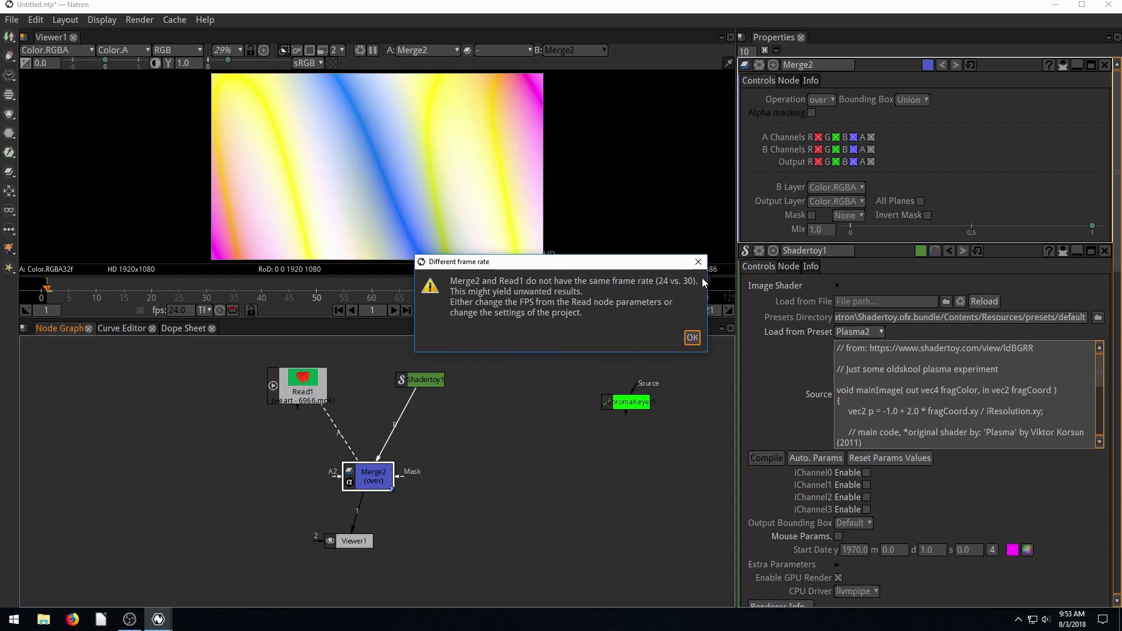
{"action": "left_click", "coordinate": [699, 261]}
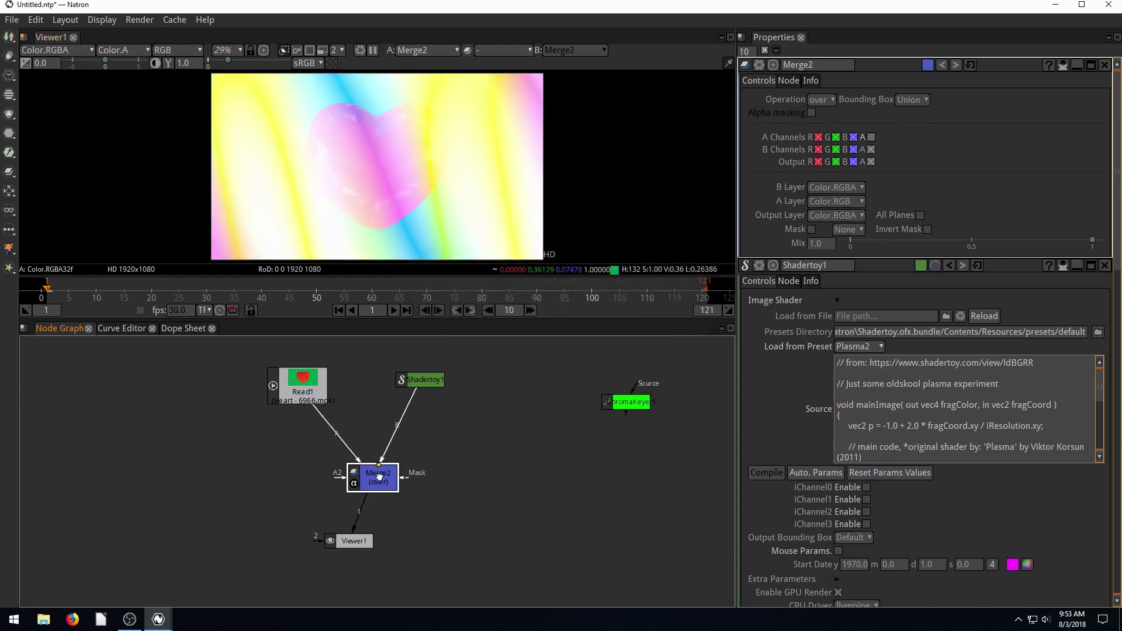
{"action": "left_click_drag", "start_coordinate": [367, 476], "coordinate": [429, 478]}
{"action": "left_click_drag", "start_coordinate": [353, 540], "coordinate": [467, 547]}
Check Shadertoy1's controls, node settings and output info for its frame rate.
{"action": "left_click", "coordinate": [421, 381]}
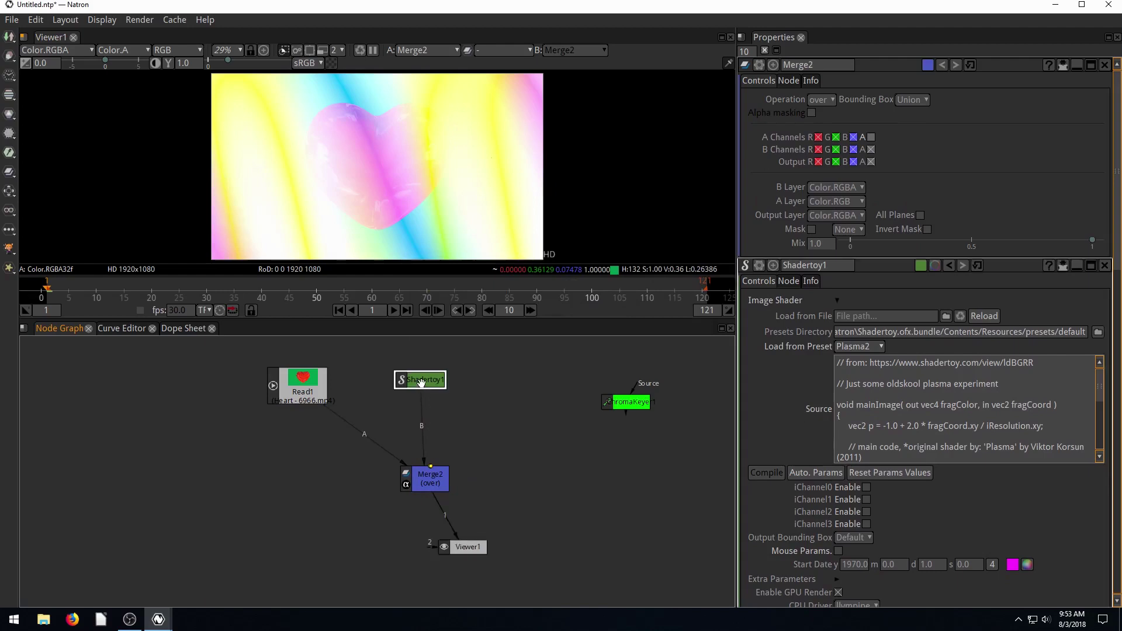
{"action": "scroll", "coordinate": [824, 102], "scroll_direction": "down", "scroll_amount": 1}
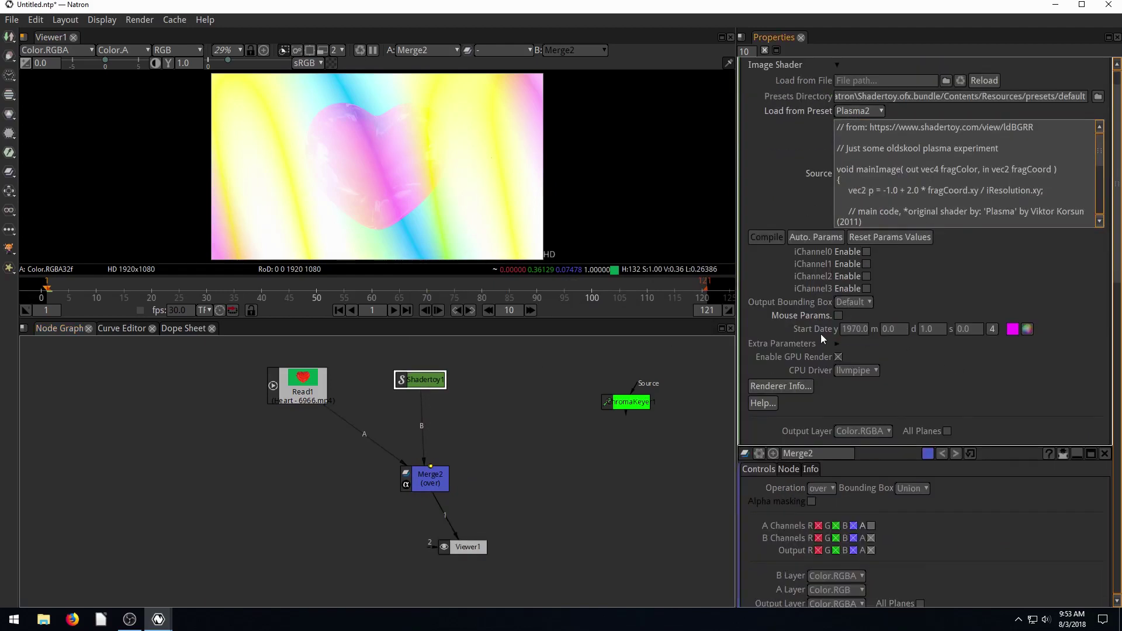
{"action": "scroll", "coordinate": [953, 368], "scroll_direction": "down", "scroll_amount": 3}
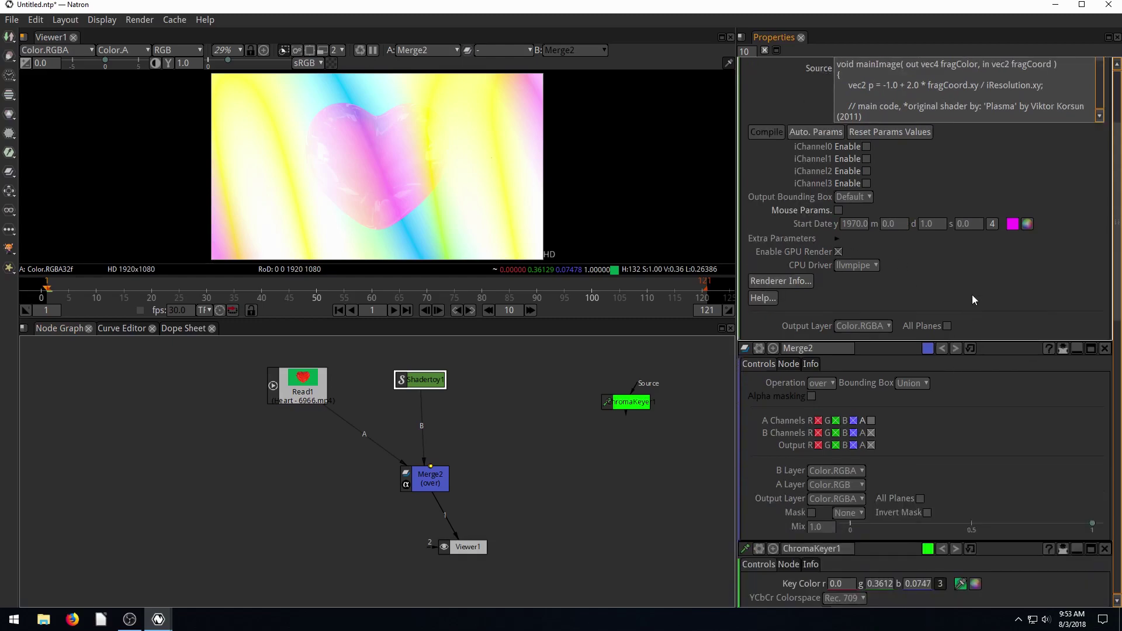
{"action": "scroll", "coordinate": [947, 310], "scroll_direction": "up", "scroll_amount": 5}
{"action": "left_click", "coordinate": [796, 83]}
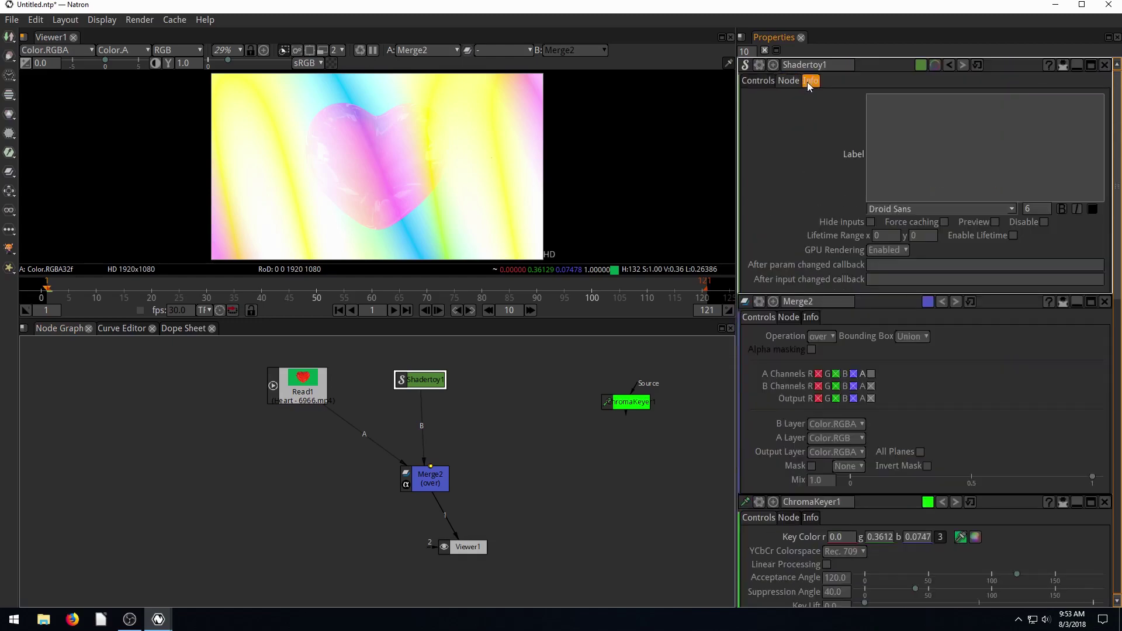
{"action": "left_click", "coordinate": [807, 82]}
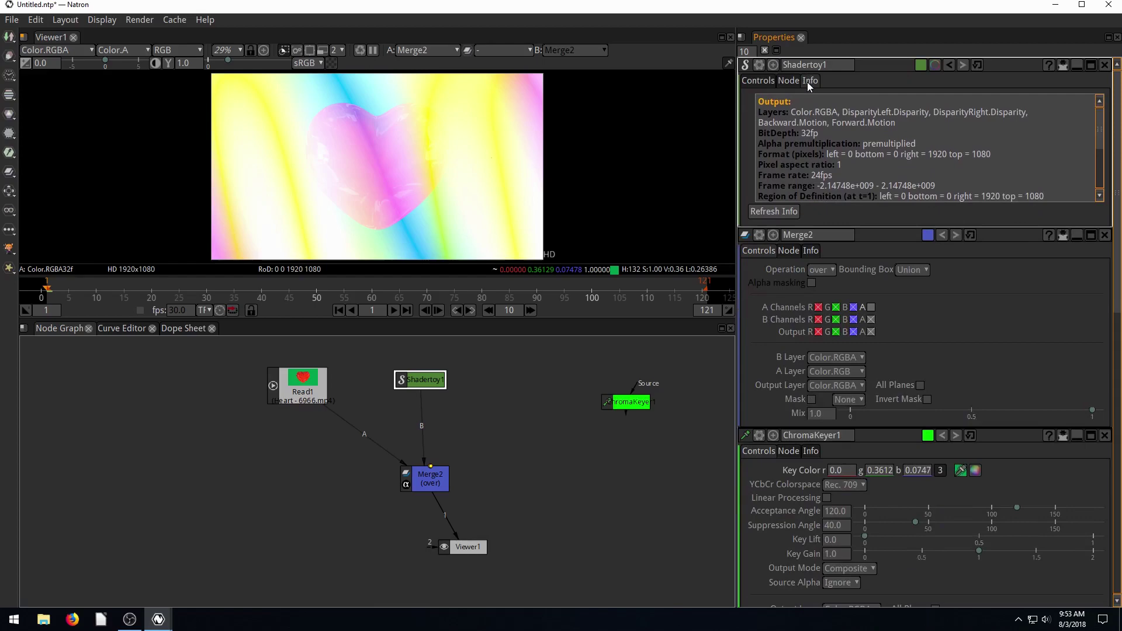
{"action": "left_click", "coordinate": [758, 80]}
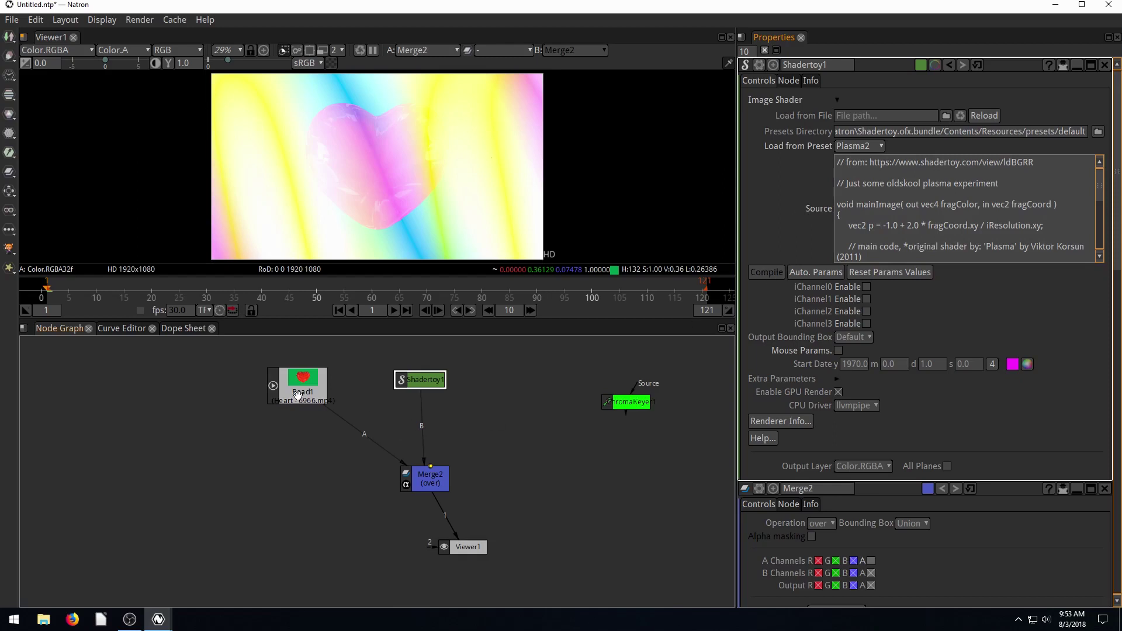
Spread Read1, Shadertoy1, Merge2 and Viewer1 apart to make room between the nodes.
{"action": "left_click_drag", "start_coordinate": [303, 387], "coordinate": [327, 387]}
{"action": "left_click_drag", "start_coordinate": [412, 381], "coordinate": [464, 384]}
{"action": "left_click_drag", "start_coordinate": [430, 478], "coordinate": [409, 486]}
{"action": "left_click_drag", "start_coordinate": [468, 547], "coordinate": [515, 541]}
Insert ChromaKeyer1 into the connection between Read1 and Merge2's A input, and space out the surrounding nodes.
{"action": "left_click_drag", "start_coordinate": [634, 403], "coordinate": [366, 440]}
{"action": "left_click_drag", "start_coordinate": [312, 381], "coordinate": [268, 376]}
{"action": "left_click_drag", "start_coordinate": [363, 442], "coordinate": [346, 451]}
{"action": "left_click_drag", "start_coordinate": [406, 488], "coordinate": [412, 504]}
{"action": "left_click_drag", "start_coordinate": [516, 546], "coordinate": [516, 557]}
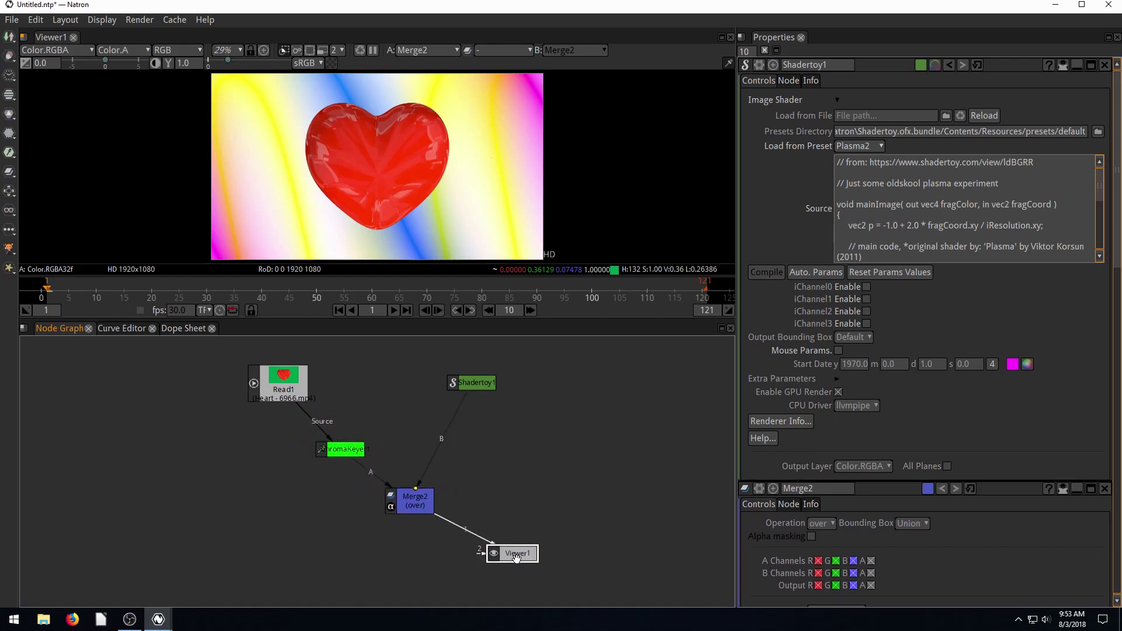
{"action": "left_click_drag", "start_coordinate": [468, 384], "coordinate": [462, 379]}
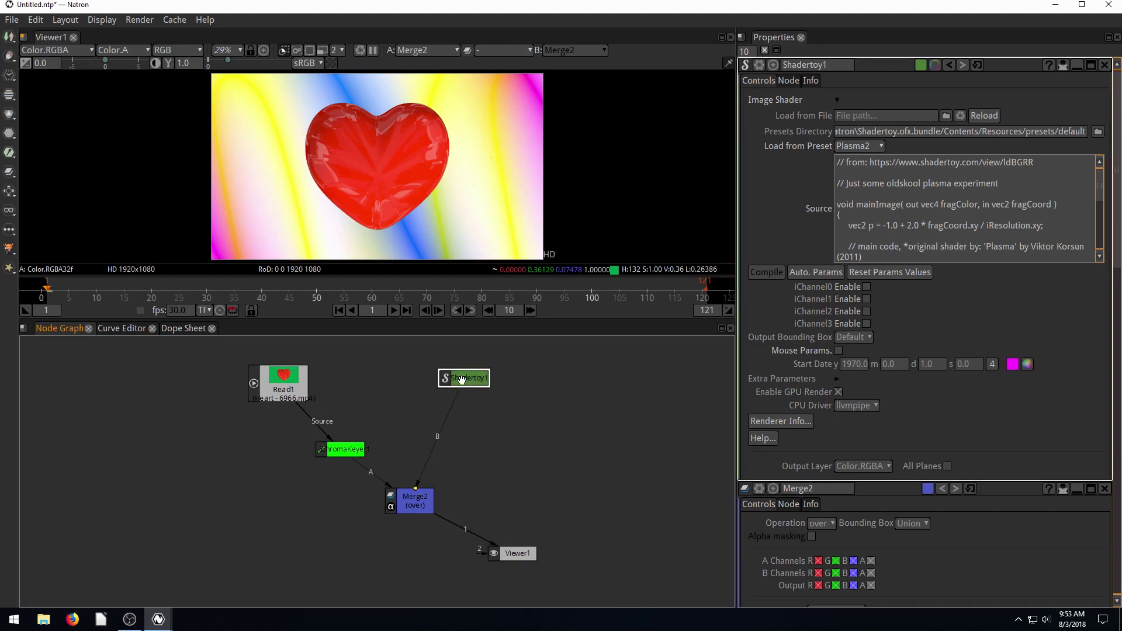
{"action": "left_click_drag", "start_coordinate": [408, 513], "coordinate": [410, 524]}
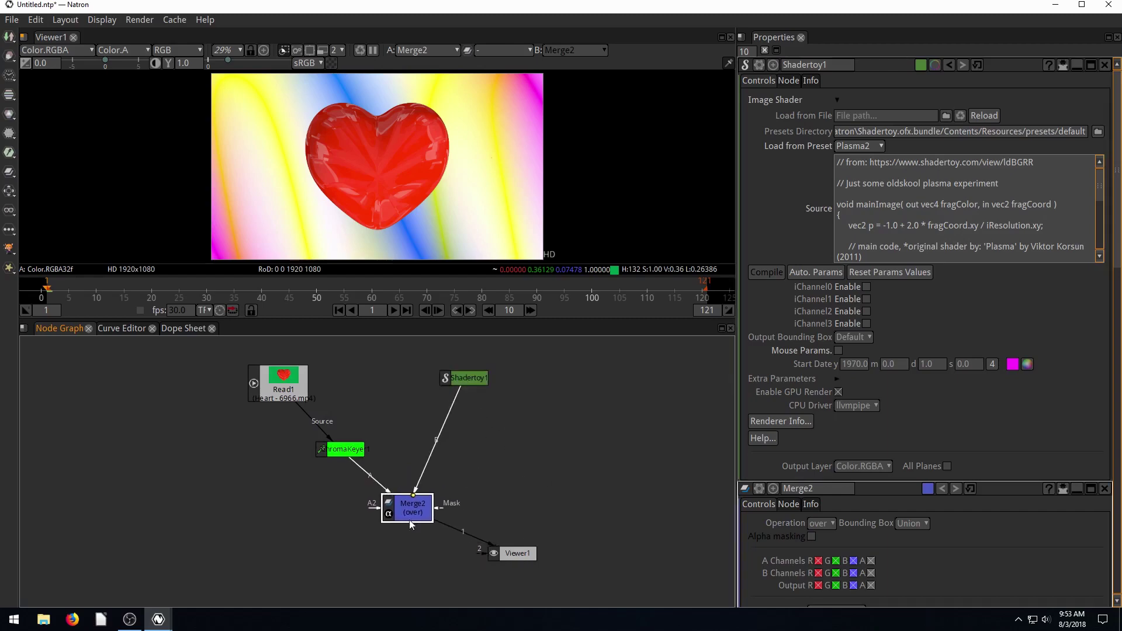
{"action": "left_click_drag", "start_coordinate": [514, 553], "coordinate": [583, 560]}
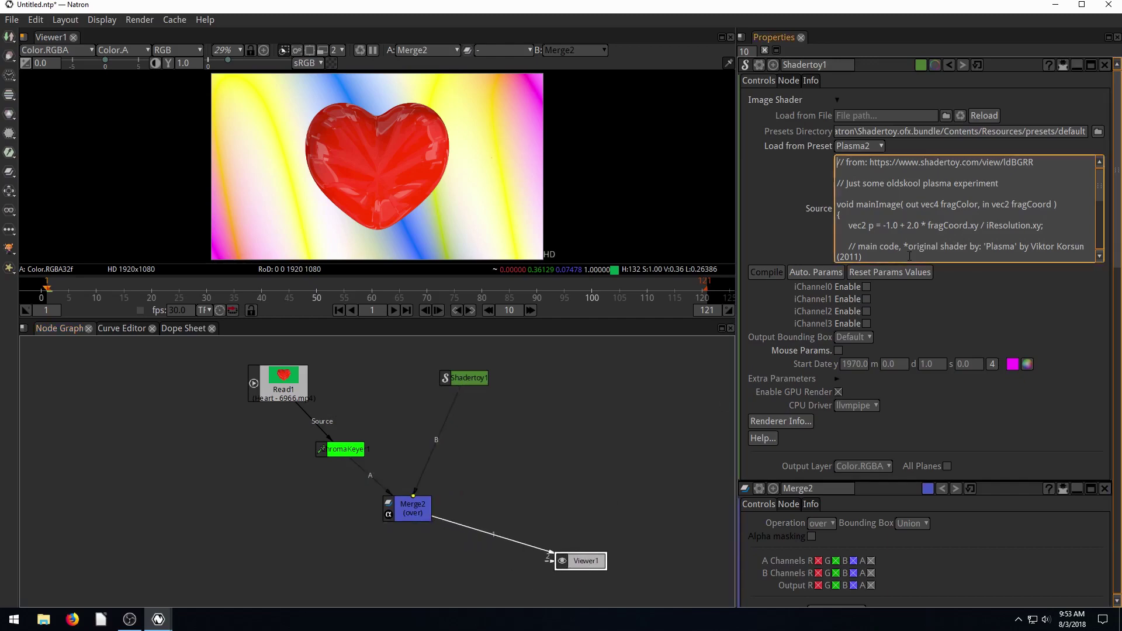
Disconnect Merge2's B input from Shadertoy1 and reconnect it, accepting the frame rate warning.
{"action": "left_click_drag", "start_coordinate": [447, 426], "coordinate": [461, 459]}
{"action": "left_click_drag", "start_coordinate": [464, 388], "coordinate": [414, 496]}
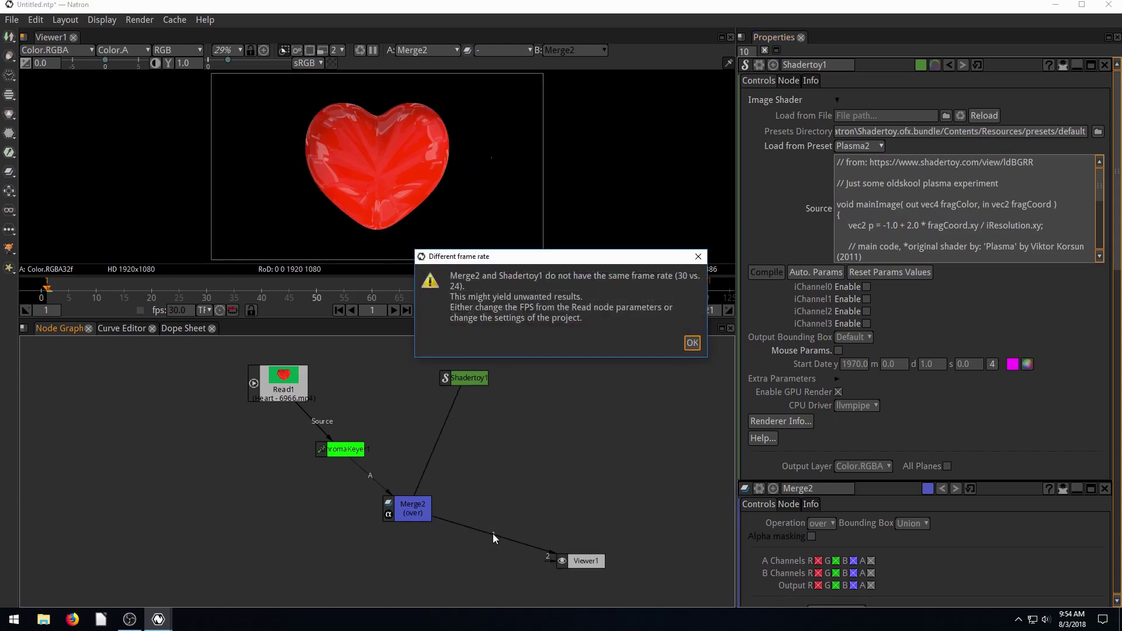
{"action": "left_click", "coordinate": [690, 344]}
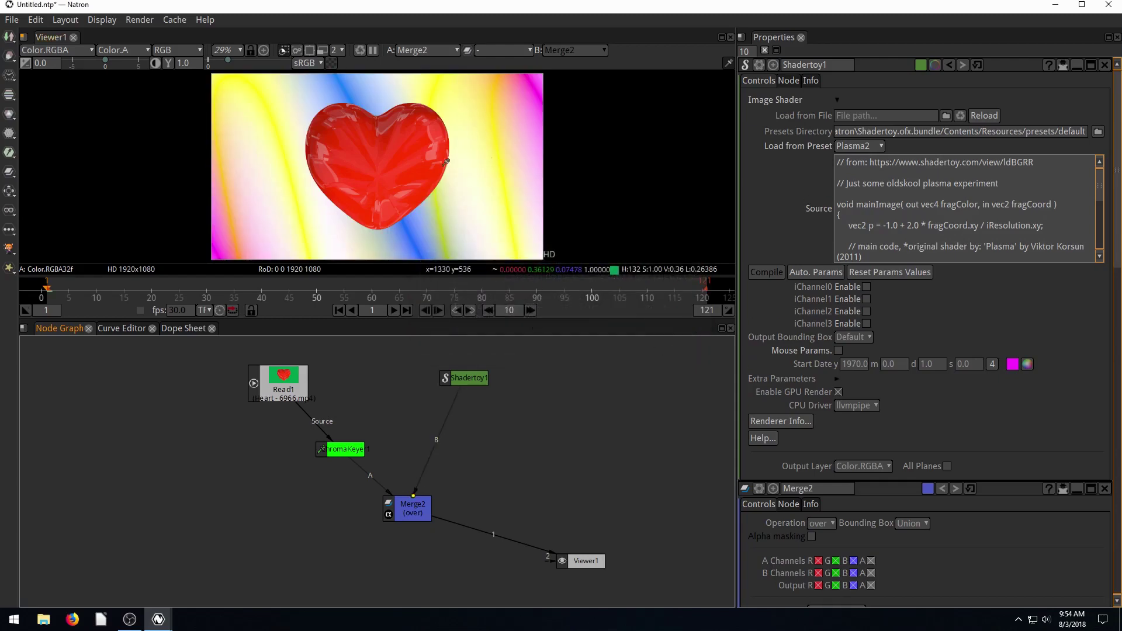
Enlarge the viewer area by lowering its border with the node graph.
{"action": "left_click_drag", "start_coordinate": [415, 324], "coordinate": [417, 388]}
Play the original Heart - 6966.mp4 from the Downloads folder in VLC, and return to Natron.
{"action": "left_click", "coordinate": [43, 619]}
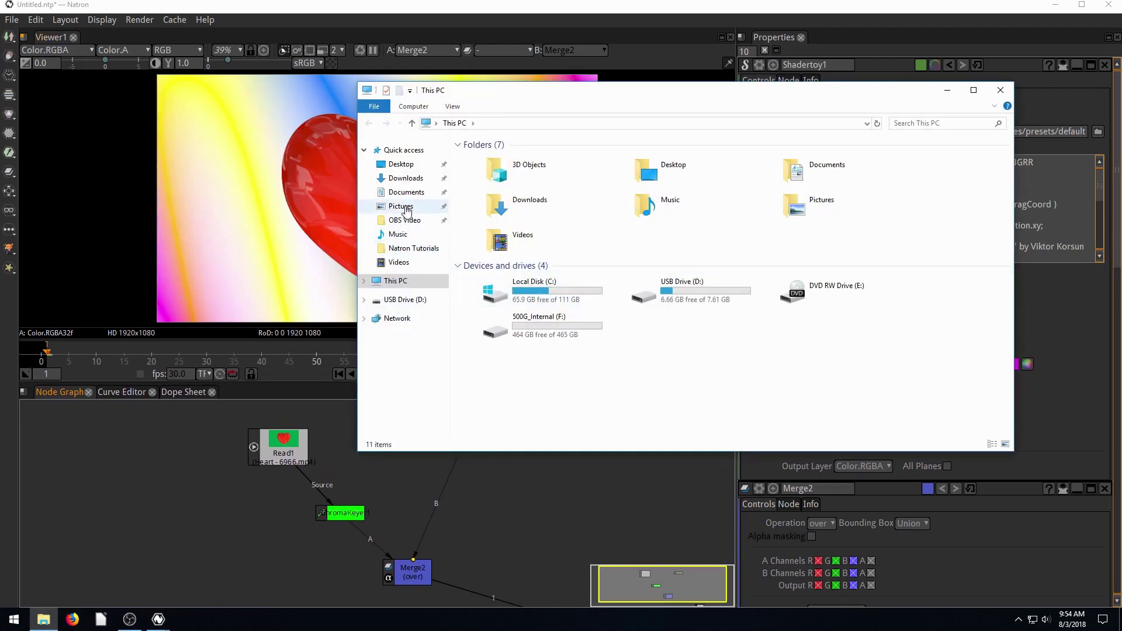
{"action": "left_click", "coordinate": [404, 180]}
{"action": "double_click", "coordinate": [488, 158]}
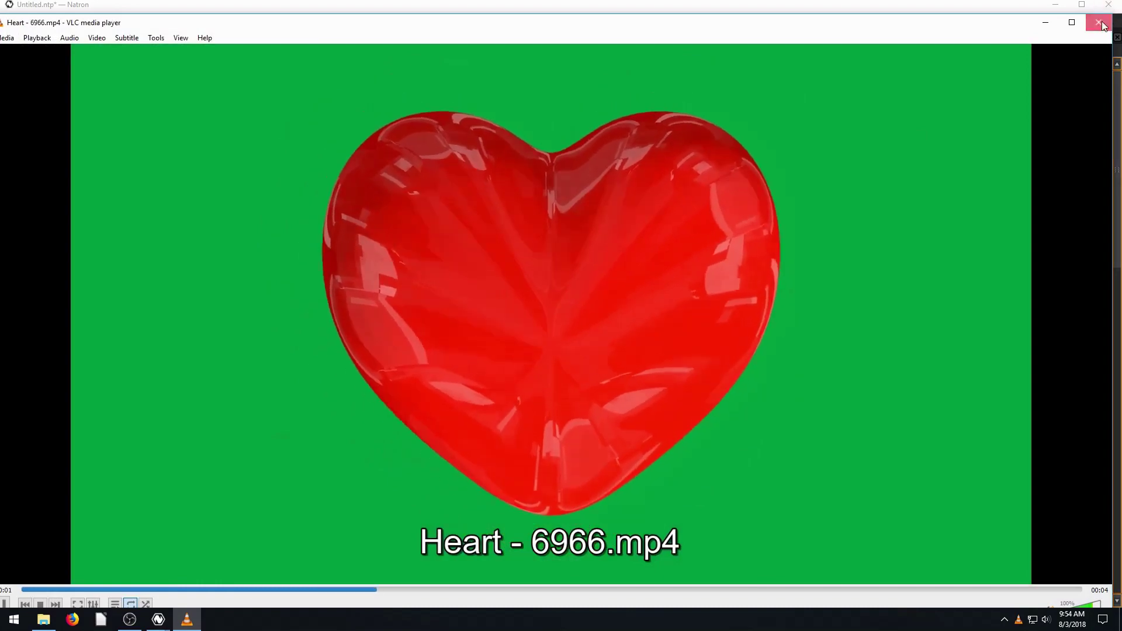
{"action": "key", "text": "ctrl+q"}
{"action": "left_click", "coordinate": [947, 91]}
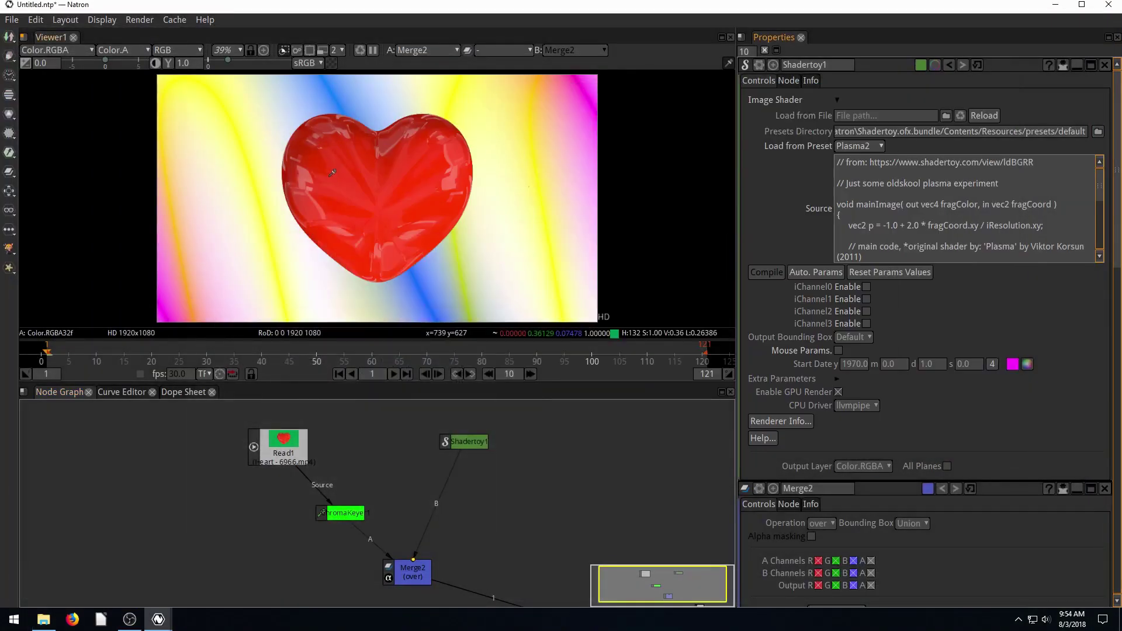
Place Viewer1 beside Merge2 at the same height and play back part of the composite.
{"action": "left_click_drag", "start_coordinate": [601, 549], "coordinate": [540, 483]}
{"action": "left_click_drag", "start_coordinate": [520, 556], "coordinate": [439, 506]}
{"action": "left_click_drag", "start_coordinate": [465, 463], "coordinate": [561, 517]}
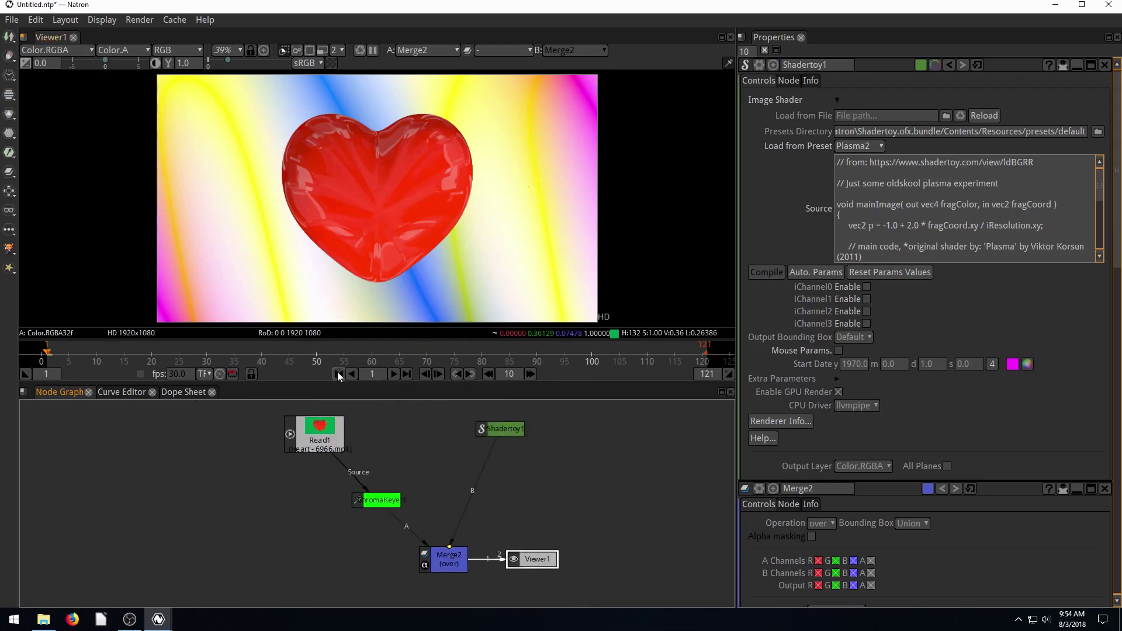
{"action": "left_click", "coordinate": [392, 374]}
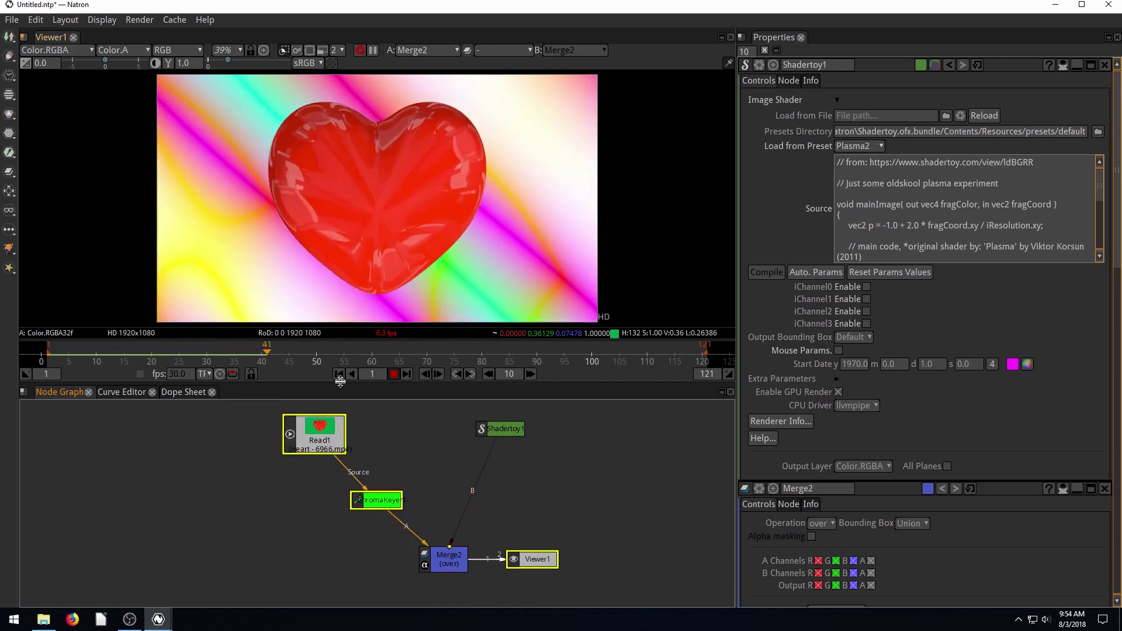
{"action": "left_click", "coordinate": [393, 374]}
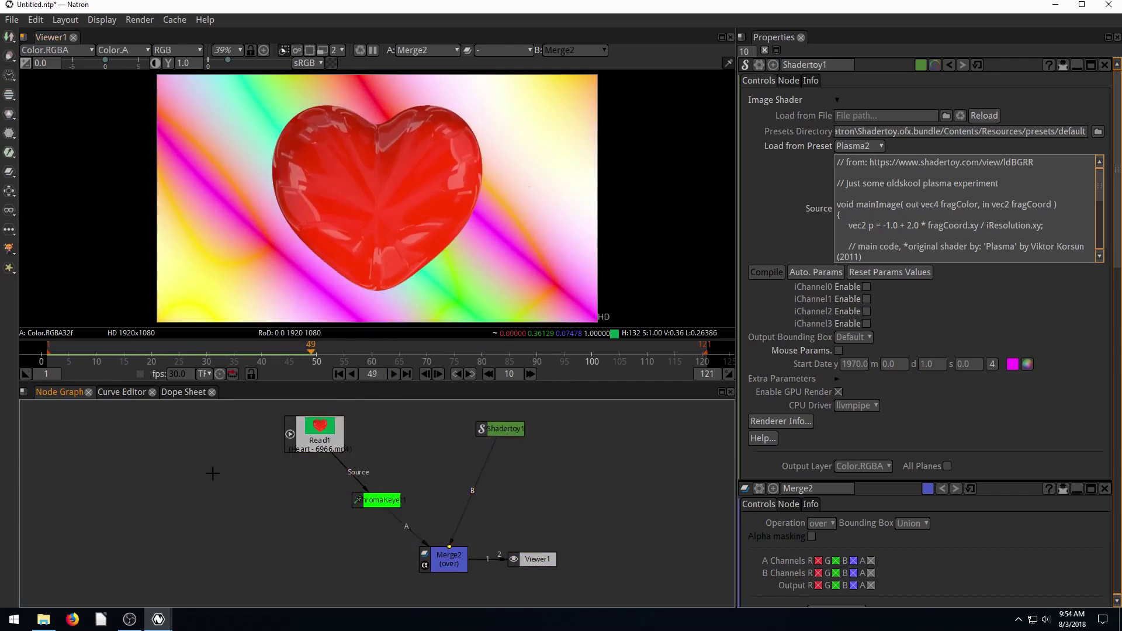
{"action": "left_click_drag", "start_coordinate": [529, 559], "coordinate": [542, 559]}
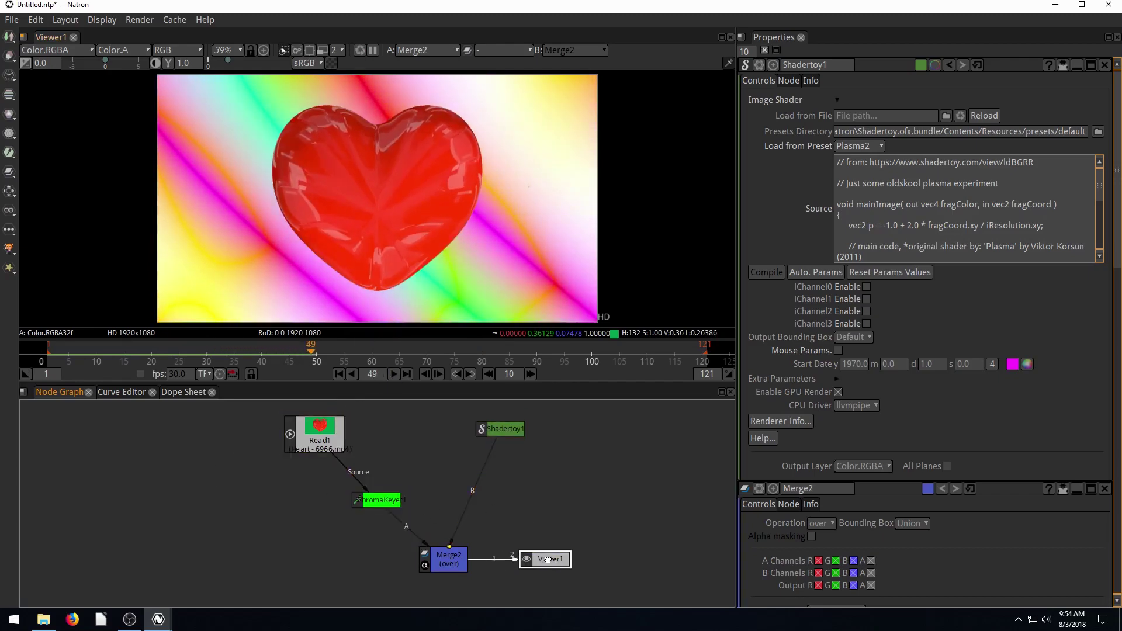
Add a Write node that saves to heart_plasma.mp4 on the Desktop.
{"action": "left_click", "coordinate": [7, 38]}
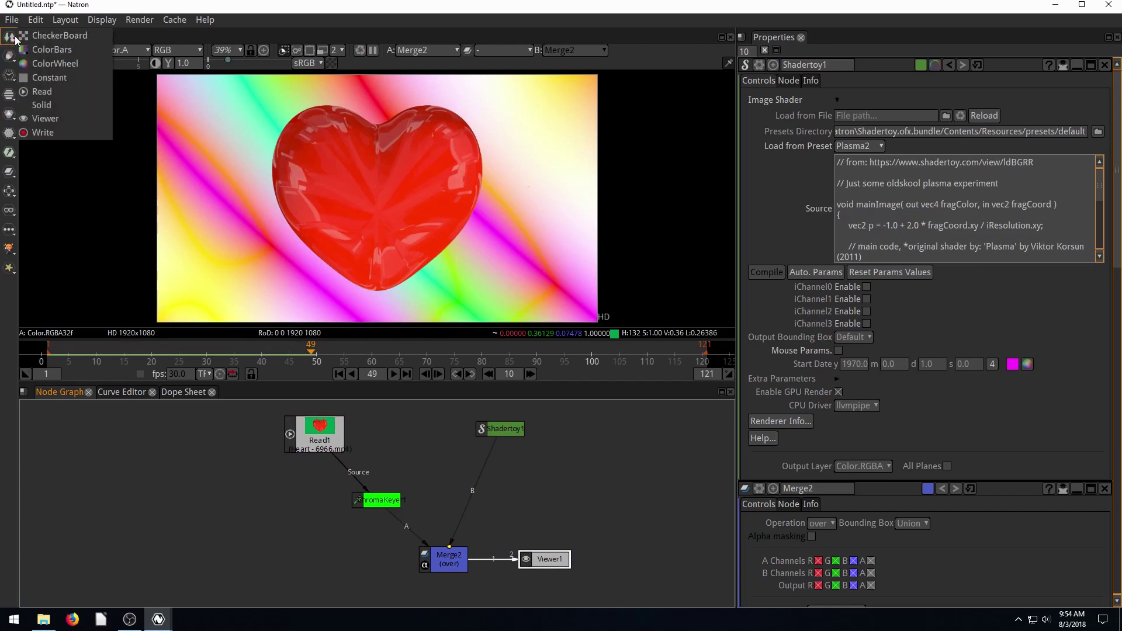
{"action": "left_click", "coordinate": [45, 133]}
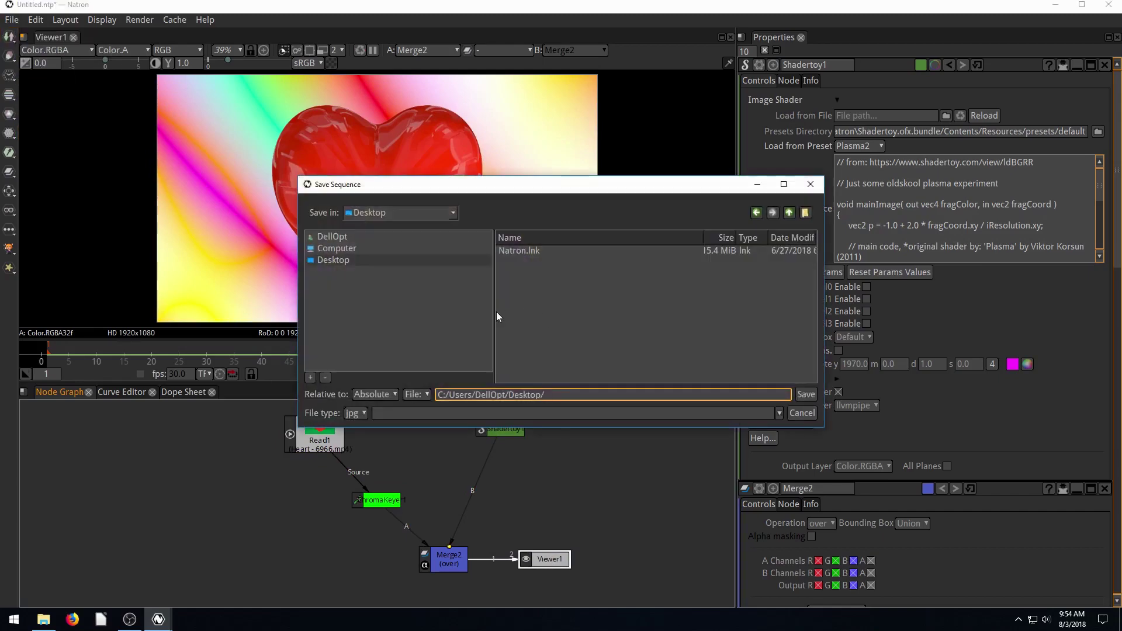
{"action": "left_click", "coordinate": [412, 395]}
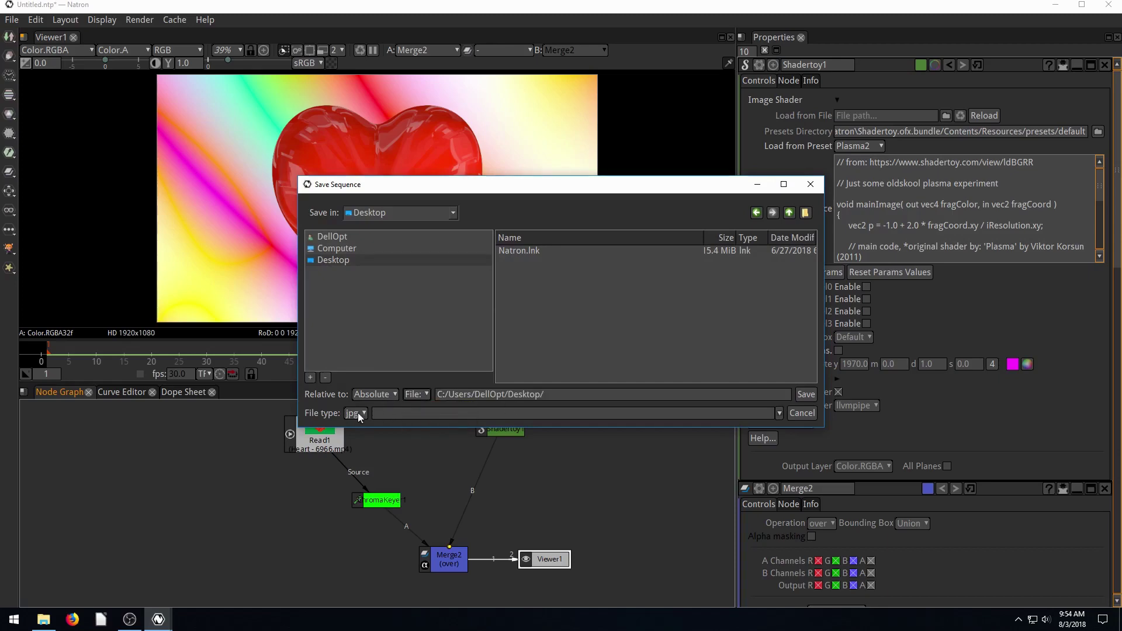
{"action": "left_click", "coordinate": [566, 396]}
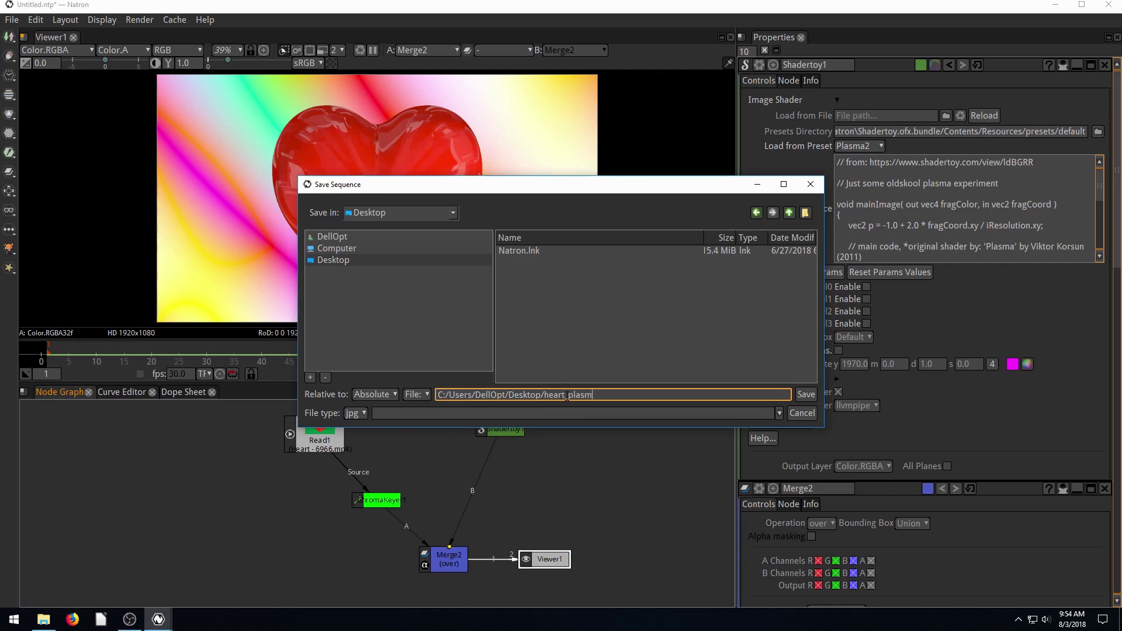
{"action": "type", "text": "heart_plasma.mp4"}
{"action": "left_click", "coordinate": [806, 395]}
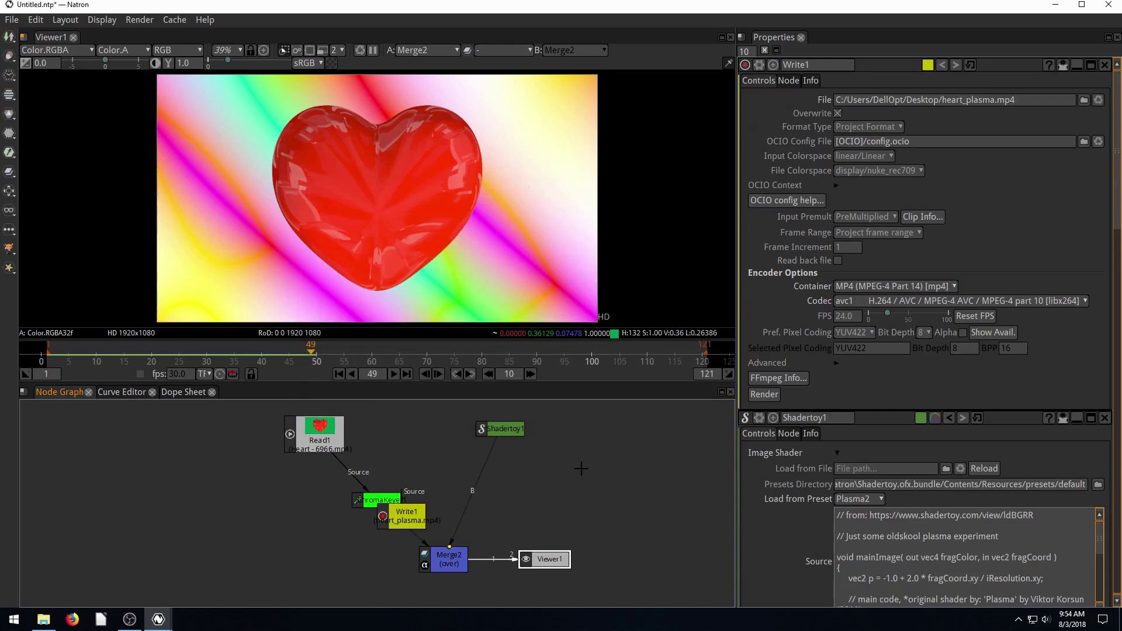
Move Write1 into the free space above Viewer1 and shift Viewer1 farther from Merge2.
{"action": "left_click_drag", "start_coordinate": [407, 515], "coordinate": [635, 498]}
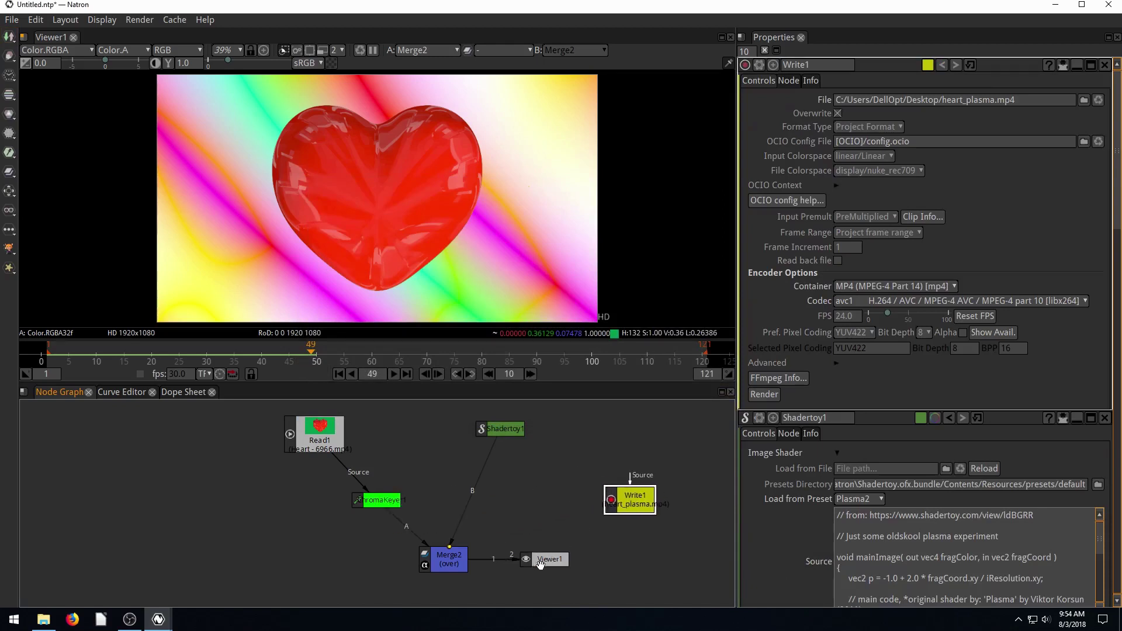
{"action": "left_click_drag", "start_coordinate": [545, 564], "coordinate": [612, 566]}
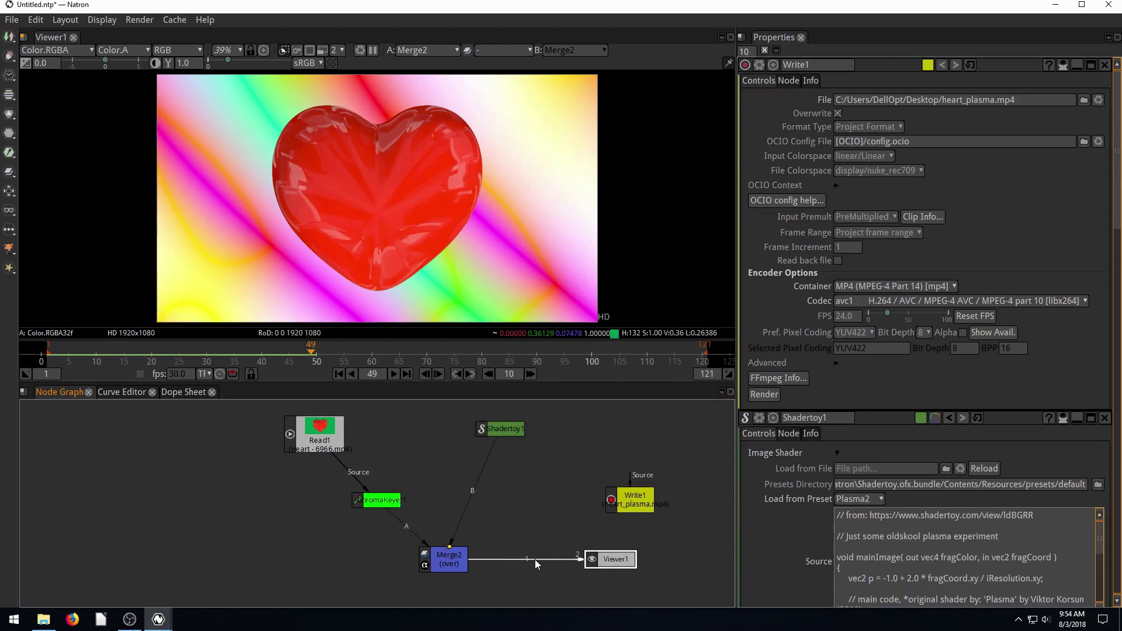
Connect Write1's Source input to Merge2 and start rendering heart_plasma.mp4.
{"action": "left_click", "coordinate": [633, 498]}
{"action": "left_click_drag", "start_coordinate": [631, 476], "coordinate": [467, 559]}
{"action": "left_click_drag", "start_coordinate": [614, 560], "coordinate": [631, 560]}
{"action": "left_click_drag", "start_coordinate": [633, 504], "coordinate": [623, 504]}
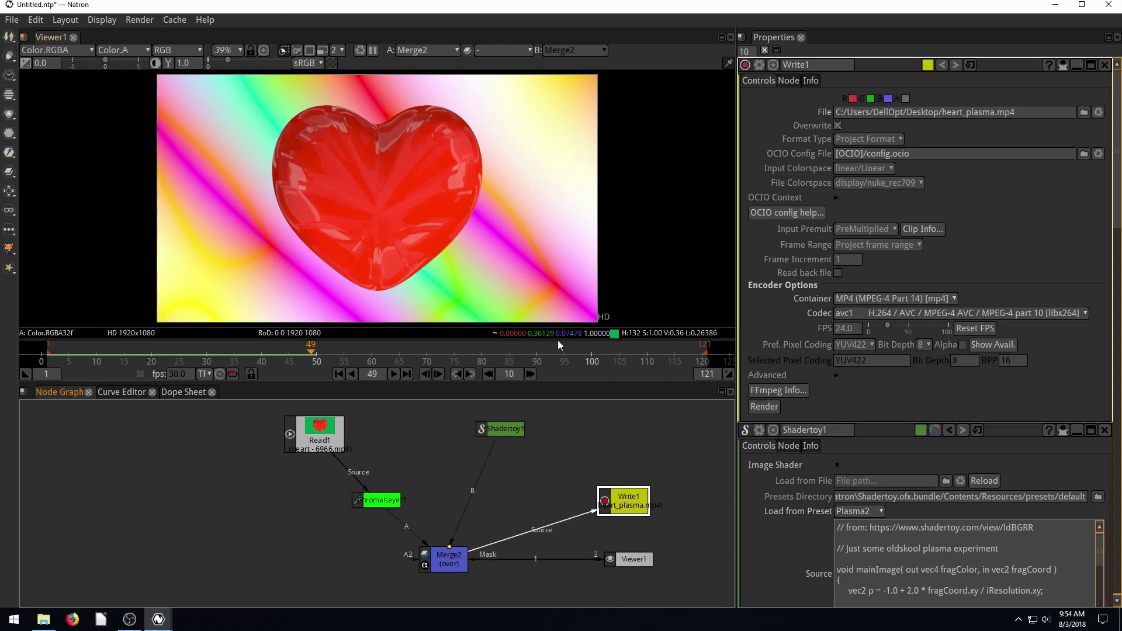
{"action": "left_click", "coordinate": [758, 409]}
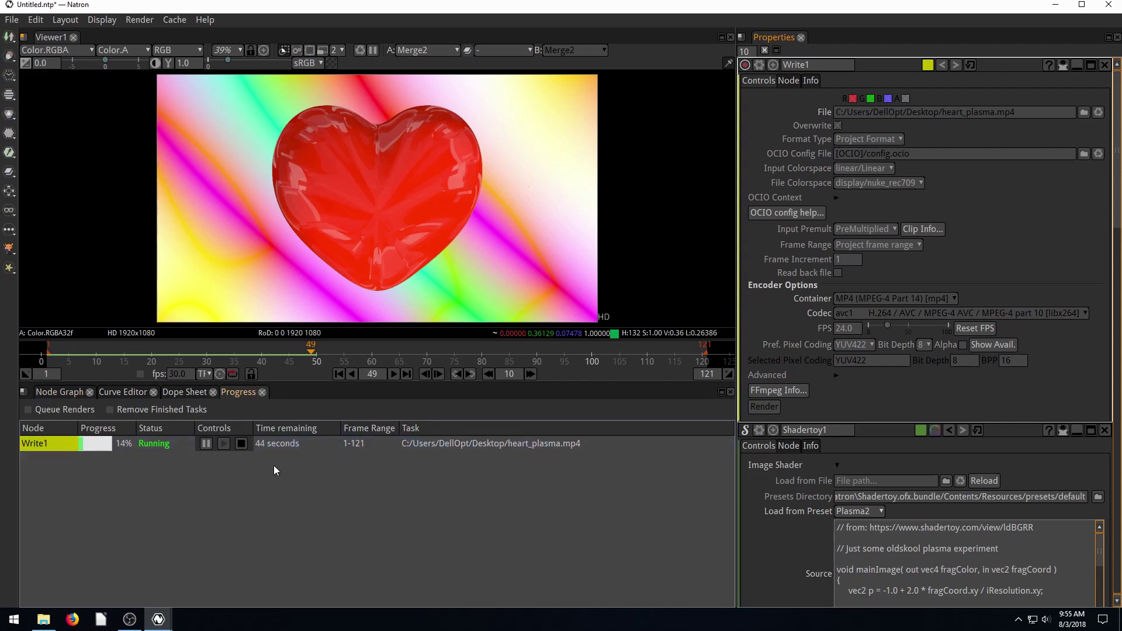
{"action": "left_click", "coordinate": [10, 154]}
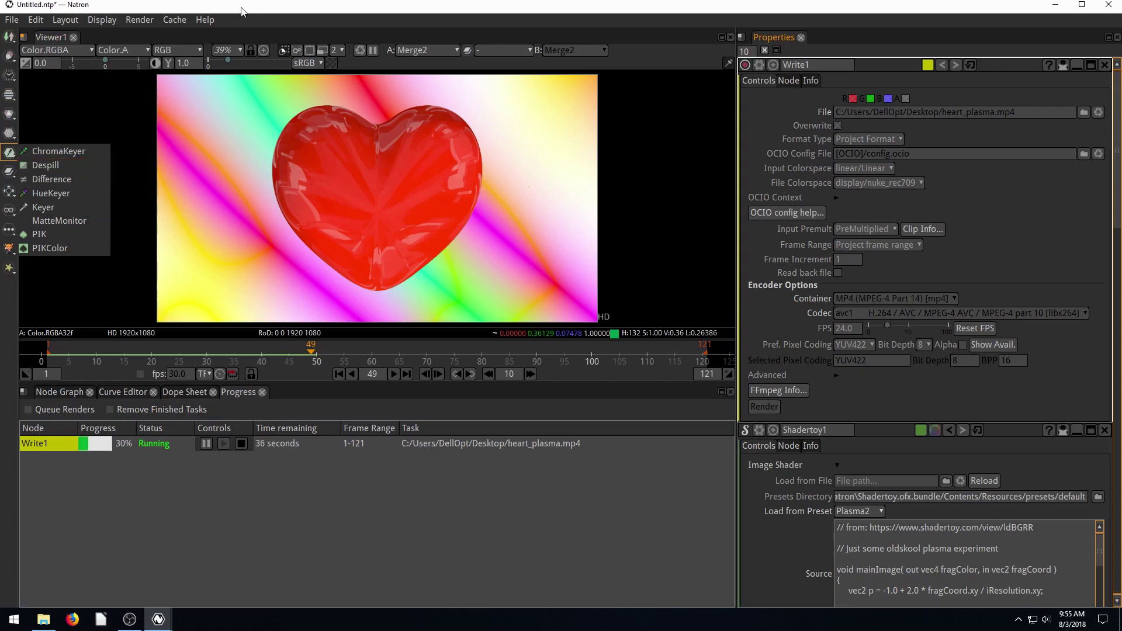
{"action": "left_click", "coordinate": [291, 114]}
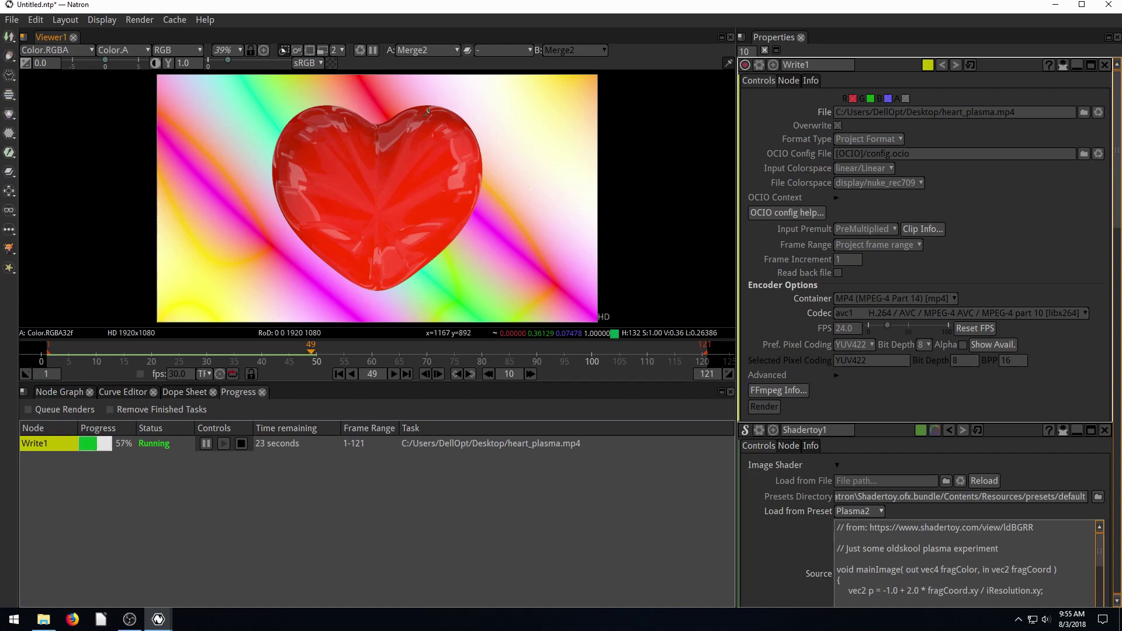
{"action": "left_click", "coordinate": [9, 152]}
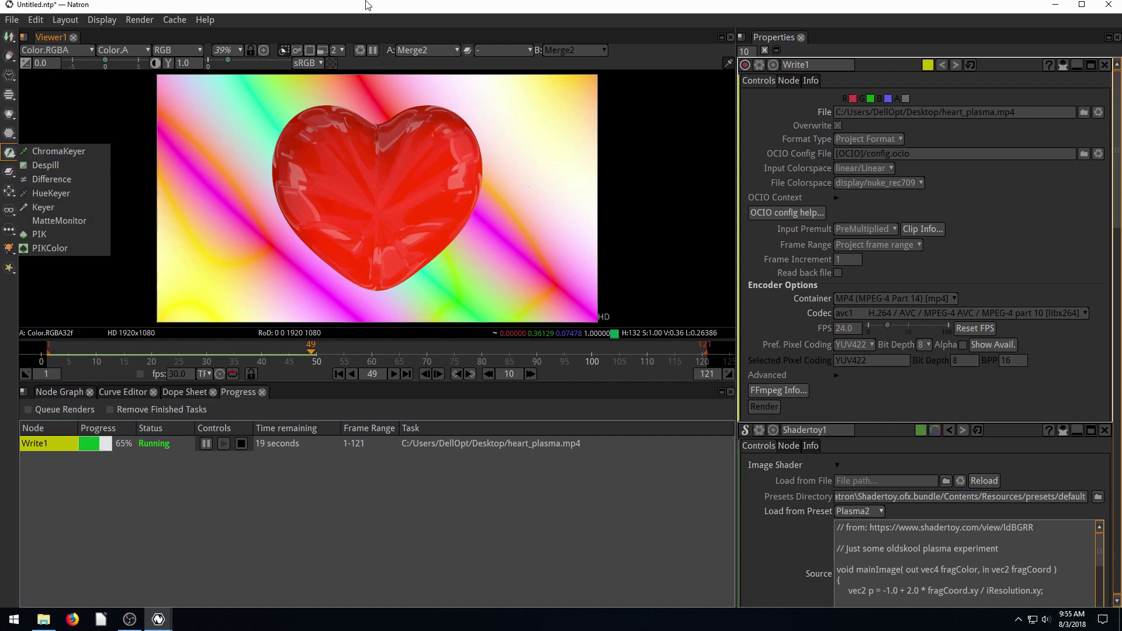
{"action": "left_click", "coordinate": [112, 169]}
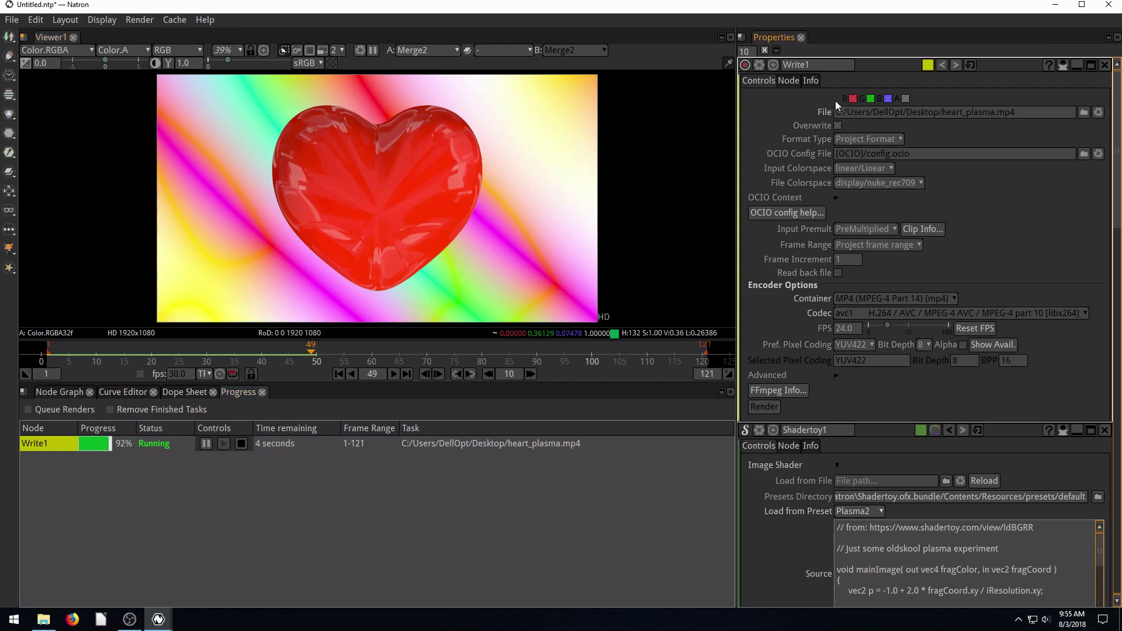
Minimize the Natron project window and play the rendered heart_plasma video from the desktop.
{"action": "left_click", "coordinate": [1057, 7]}
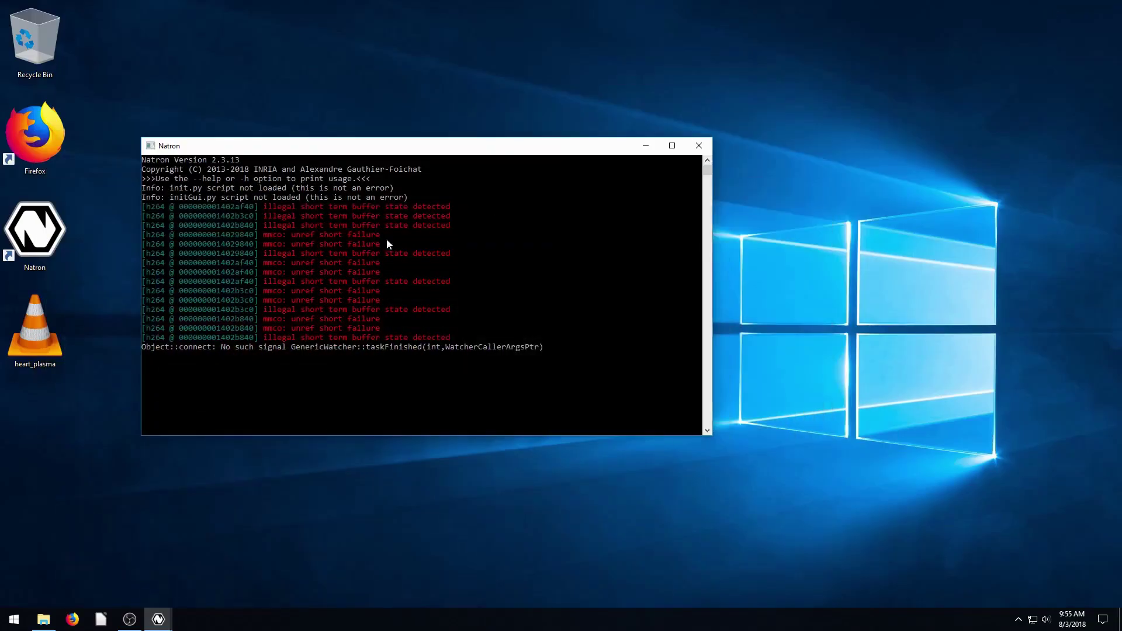
{"action": "double_click", "coordinate": [58, 362]}
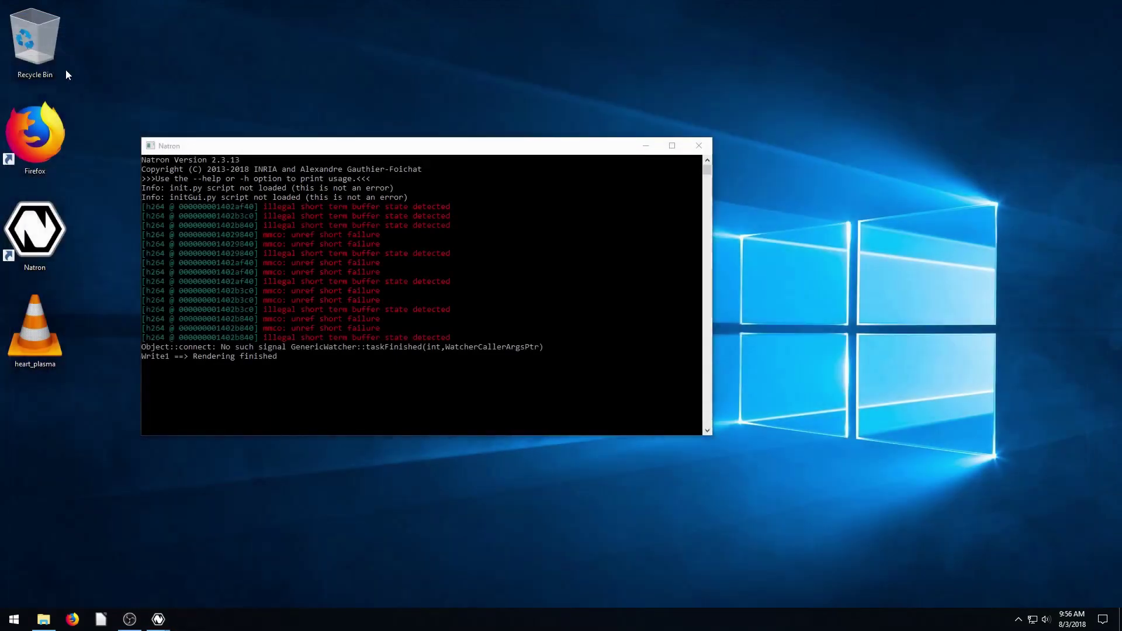
Switch to File Explorer, examine the general properties of the Heart - 6966 video in Downloads, and close the folder window.
{"action": "left_click", "coordinate": [43, 619]}
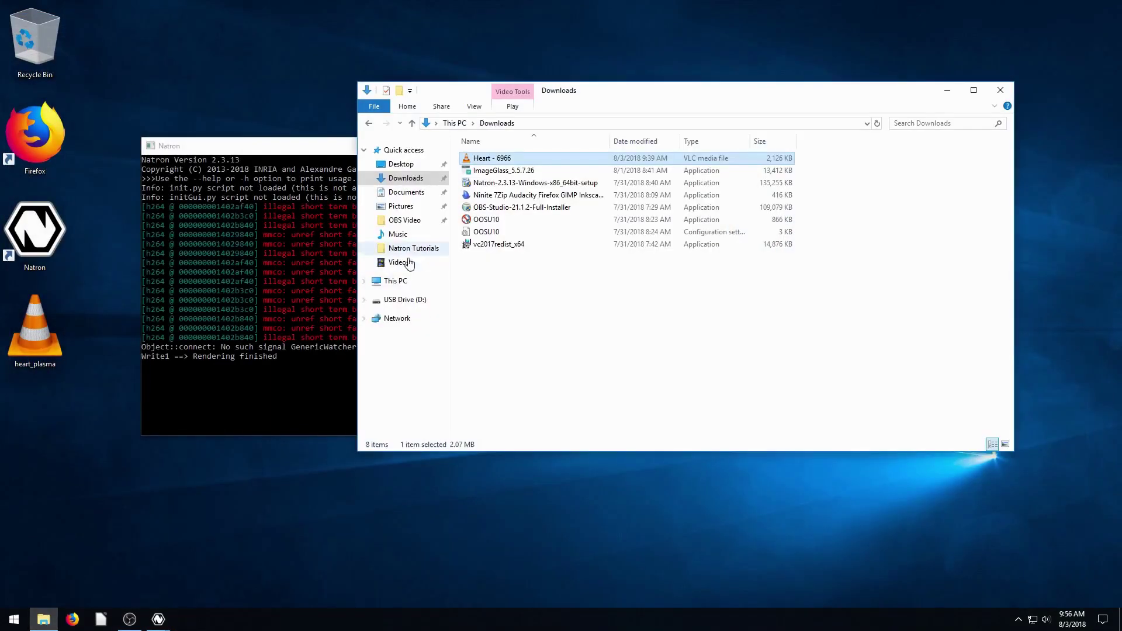
{"action": "left_click", "coordinate": [404, 179]}
{"action": "right_click", "coordinate": [467, 158]}
{"action": "left_click", "coordinate": [526, 491]}
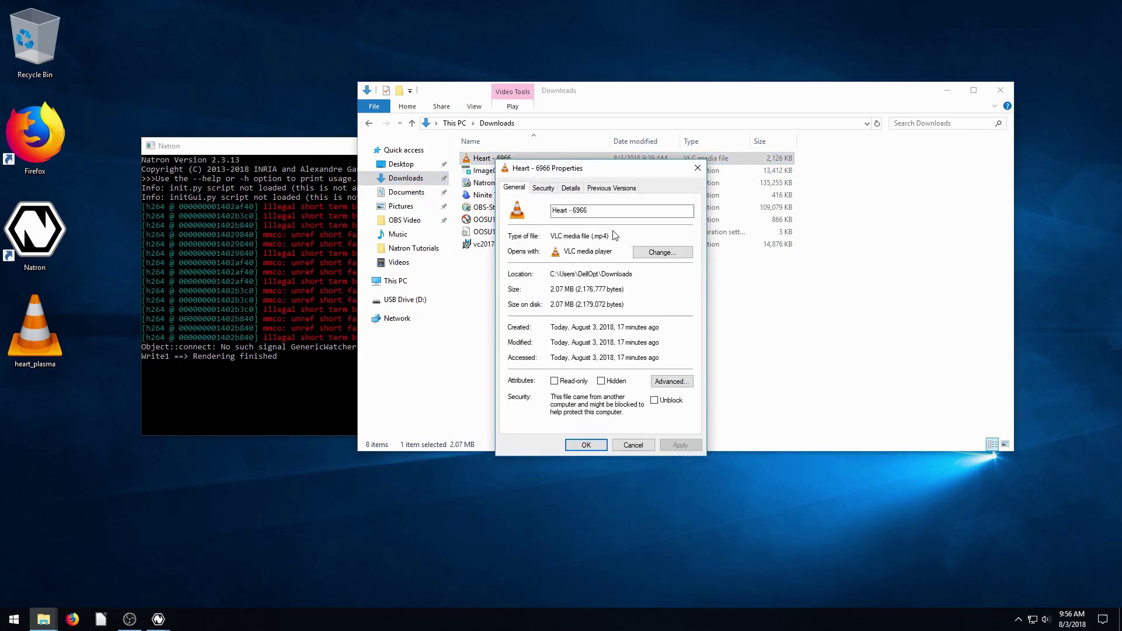
{"action": "left_click", "coordinate": [698, 168]}
{"action": "left_click", "coordinate": [508, 246]}
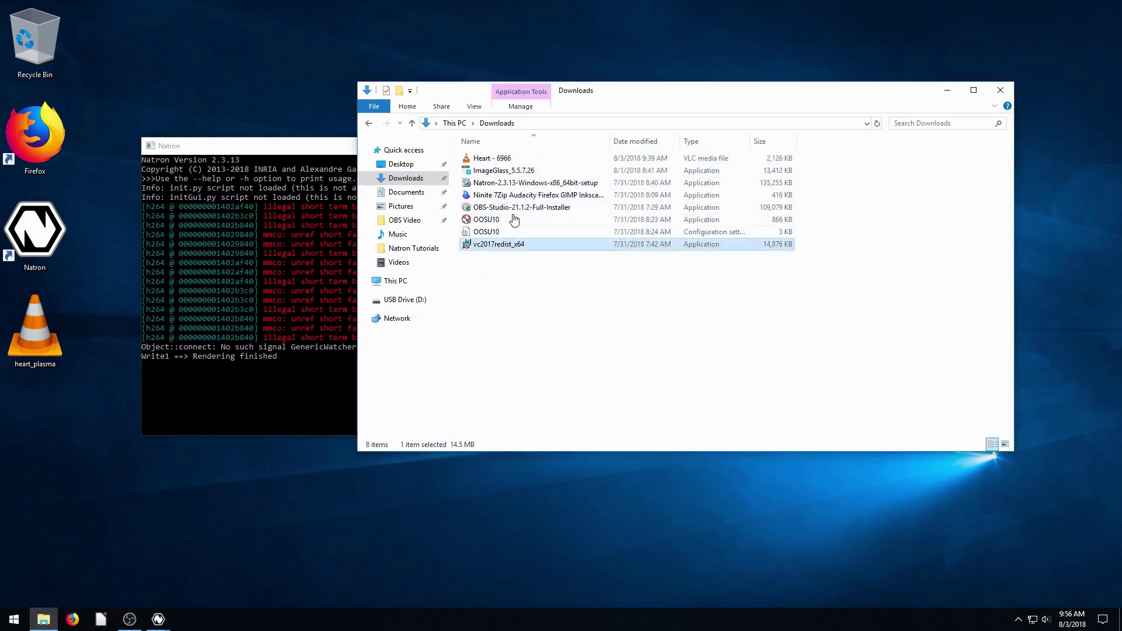
{"action": "left_click", "coordinate": [511, 312]}
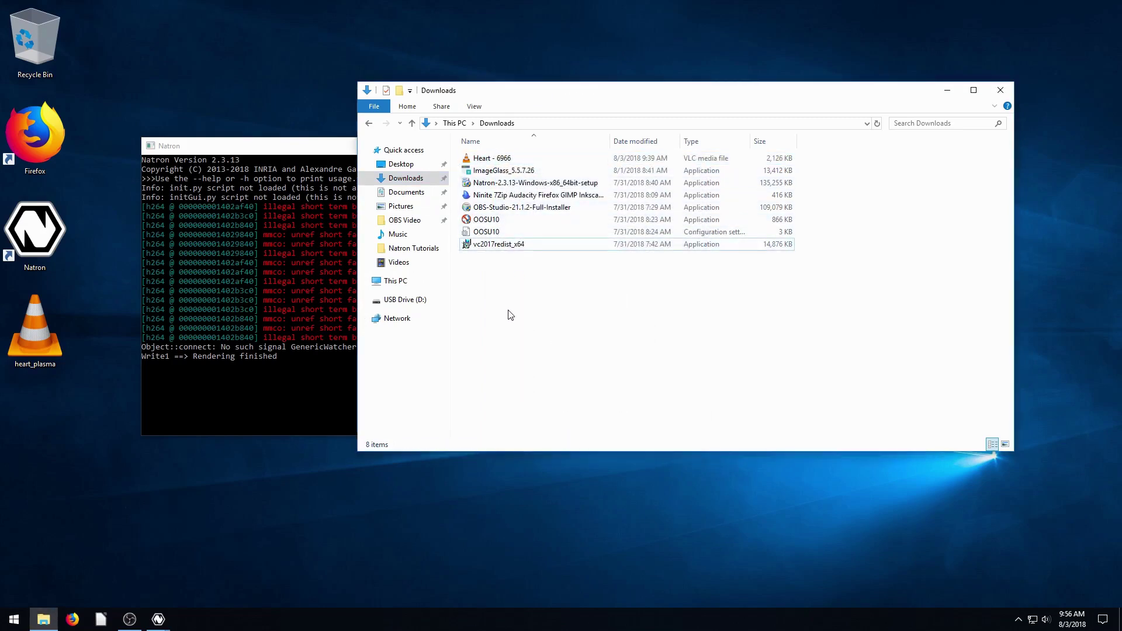
{"action": "left_click", "coordinate": [1000, 90]}
Switch back to the node graph of the Natron project and move Read1 slightly farther away from Shadertoy1.
{"action": "mouse_move", "coordinate": [157, 621]}
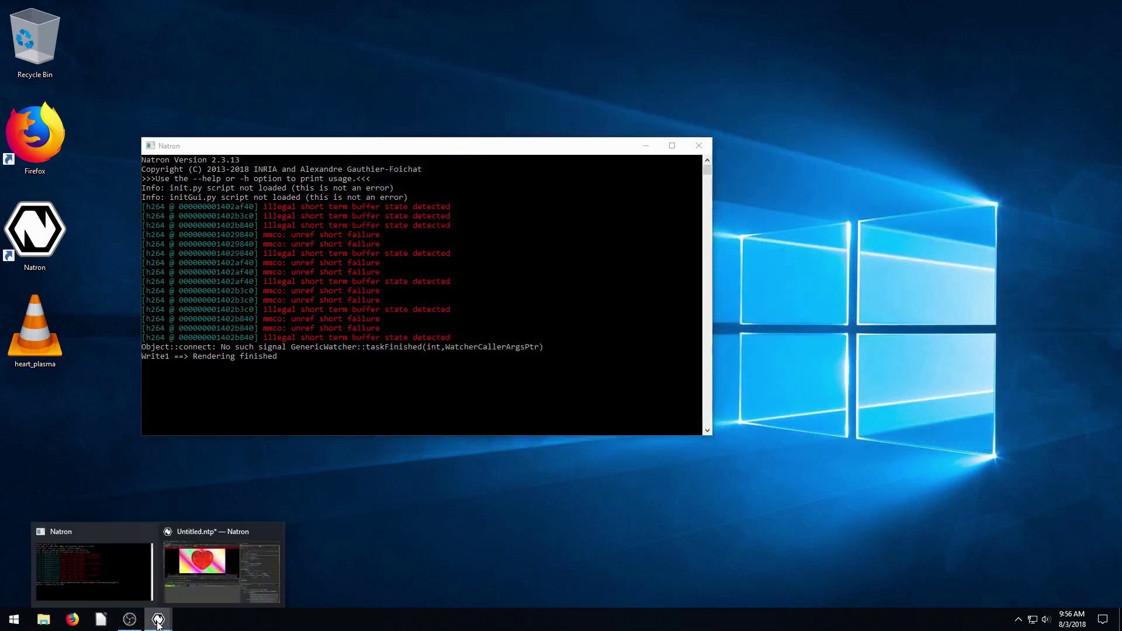
{"action": "left_click", "coordinate": [163, 575]}
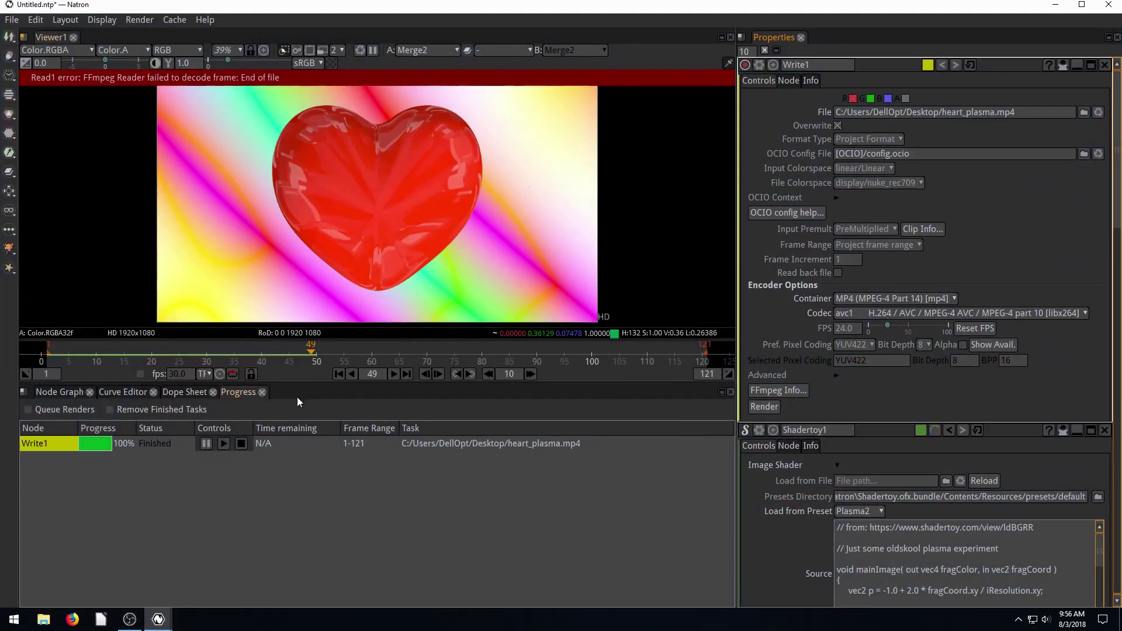
{"action": "left_click", "coordinate": [59, 395]}
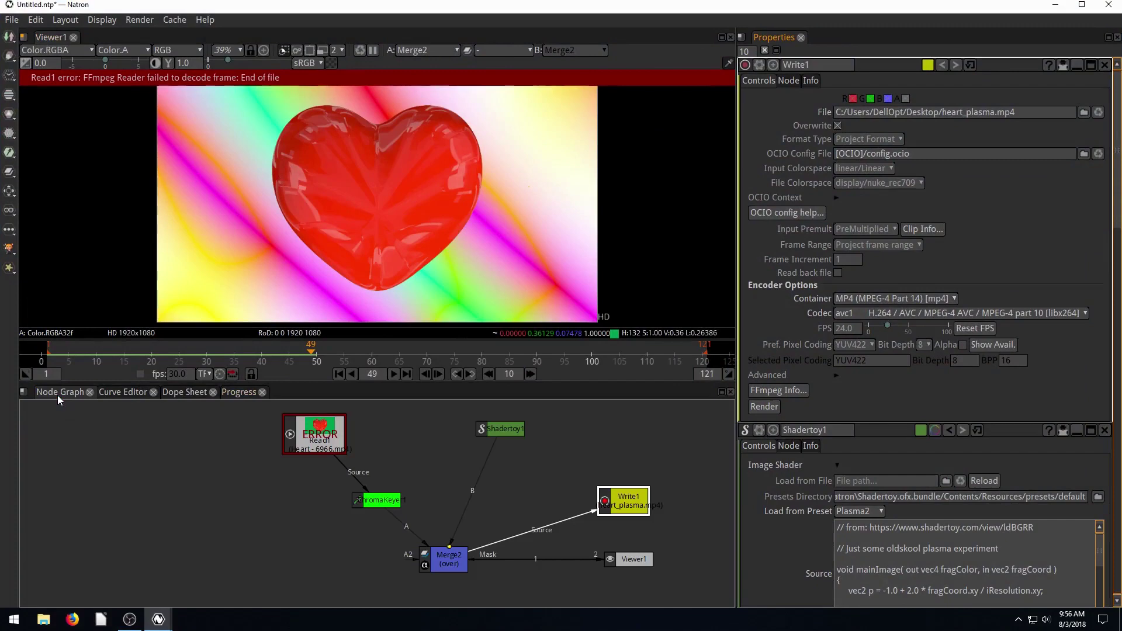
{"action": "left_click_drag", "start_coordinate": [314, 438], "coordinate": [286, 437]}
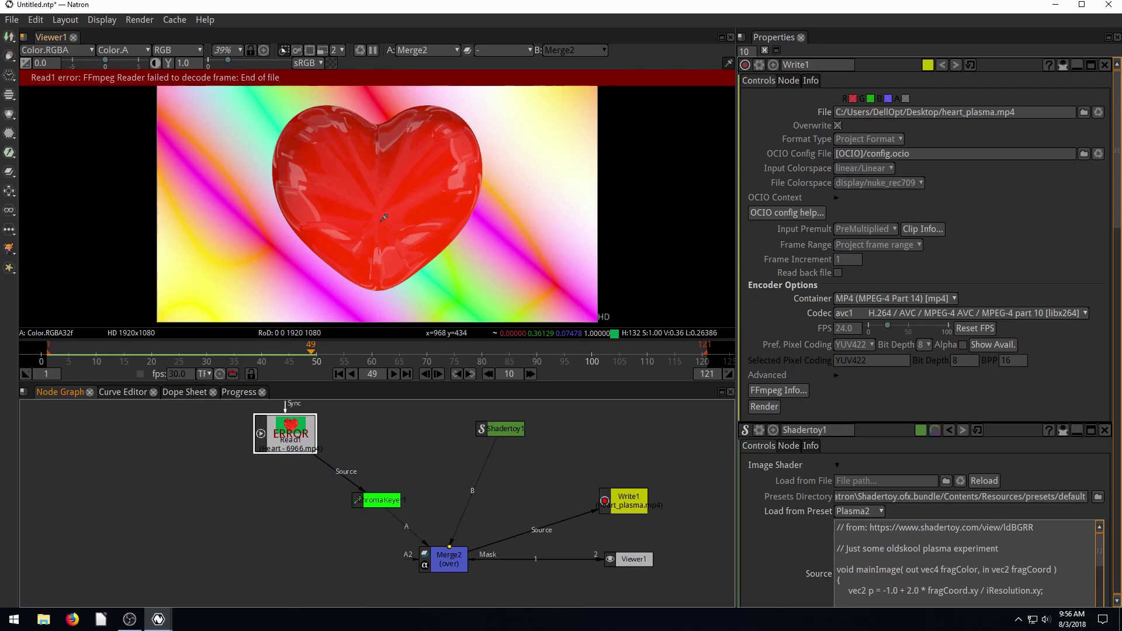
{"action": "left_click", "coordinate": [133, 480]}
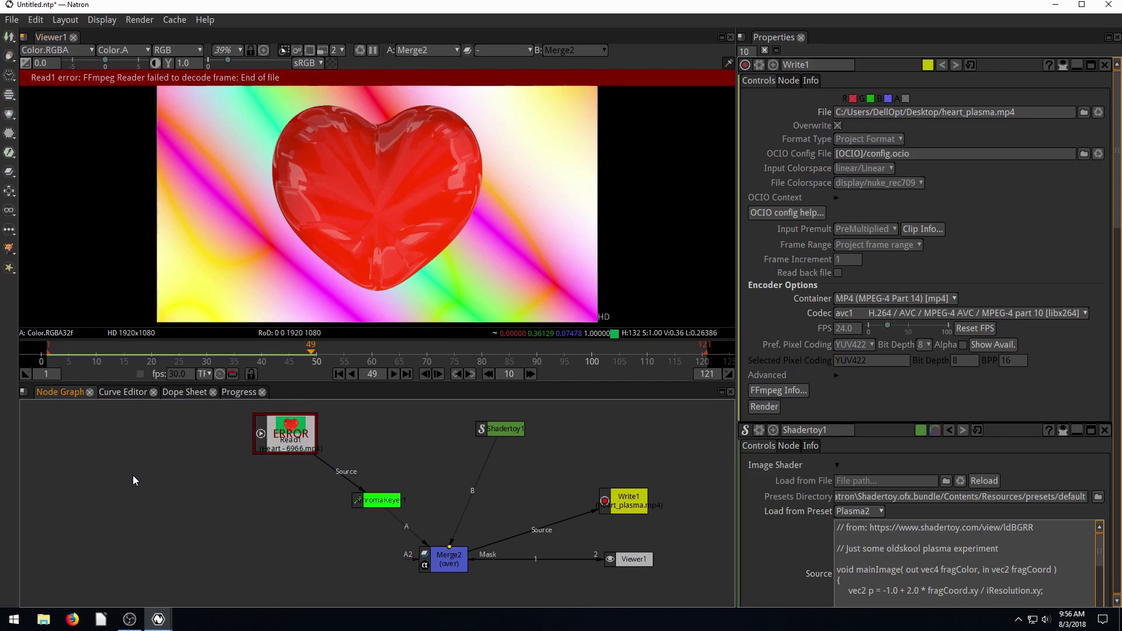